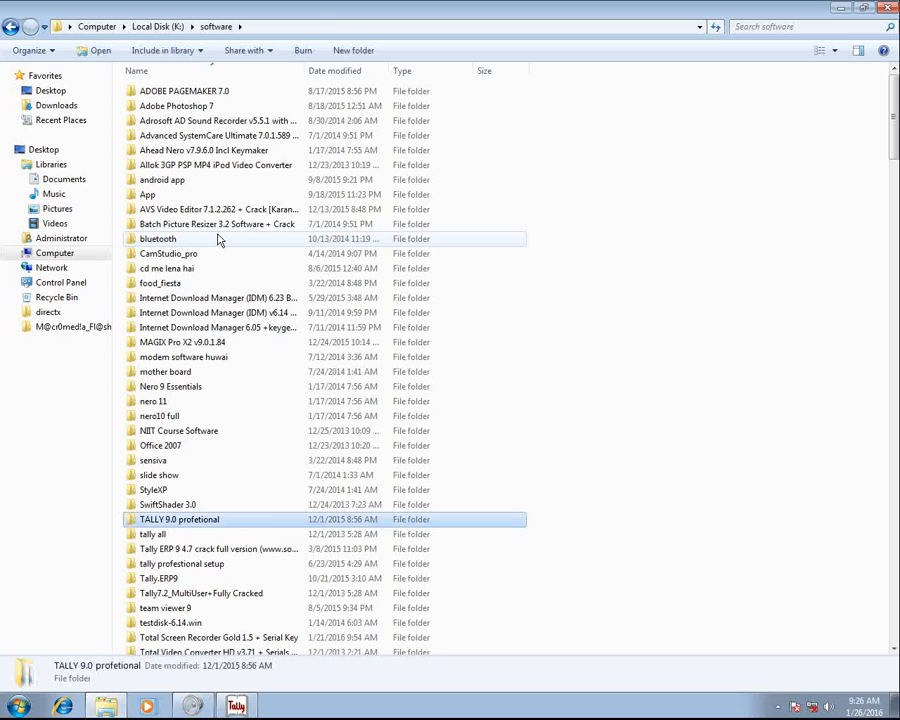
Launch the tally9 application from the tally 9.0 subfolder of the TALLY 9.0 profetional folder
double_click(271, 522)
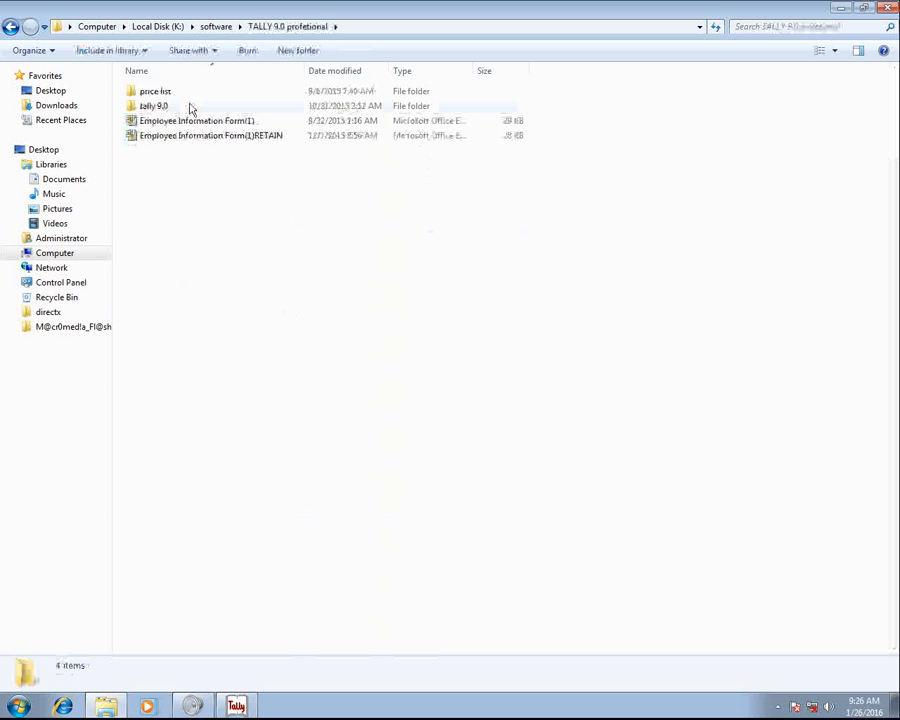
double_click(152, 106)
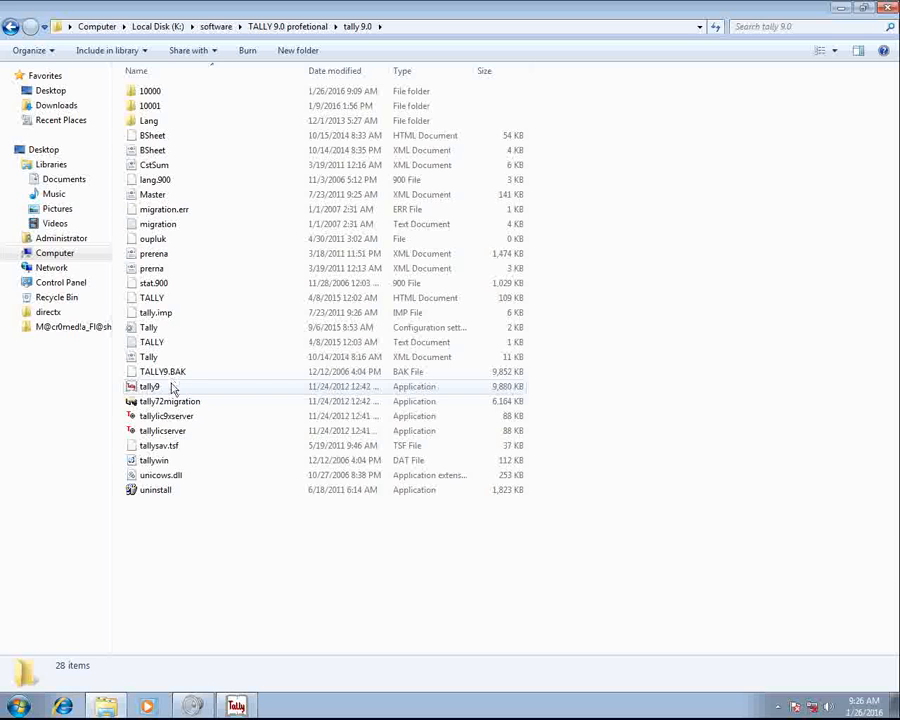
double_click(175, 386)
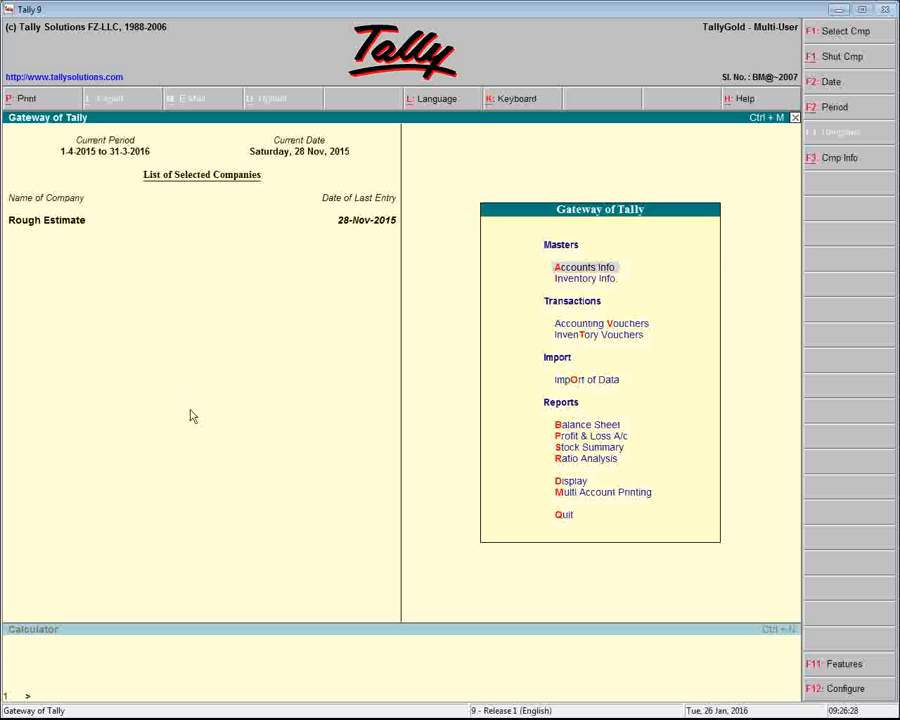
Shut the currently loaded Rough Estimate company
left_click(838, 159)
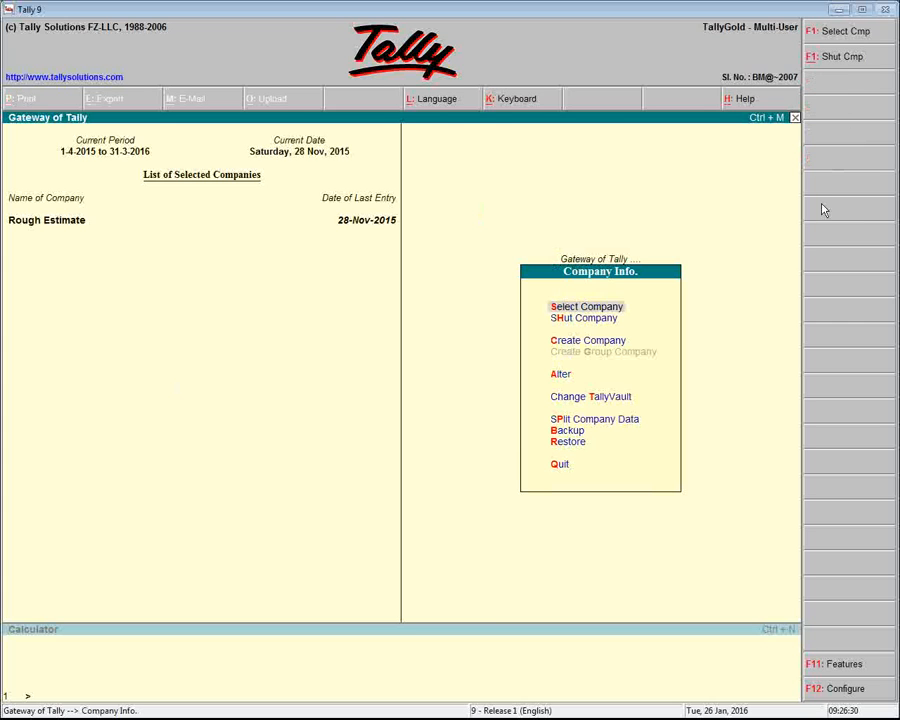
key("Down")
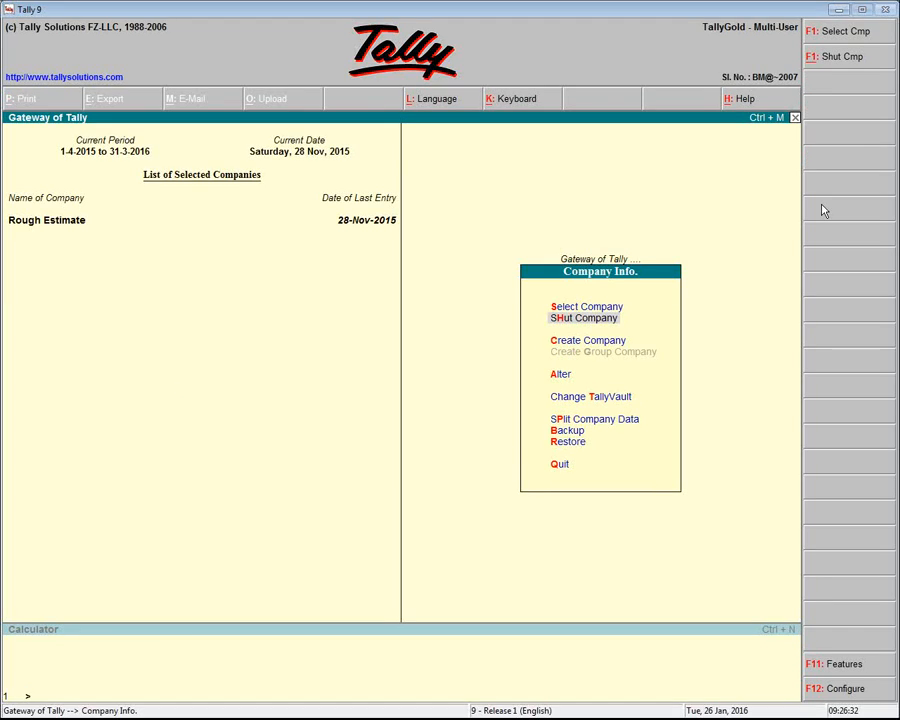
key("Return")
key("Return")
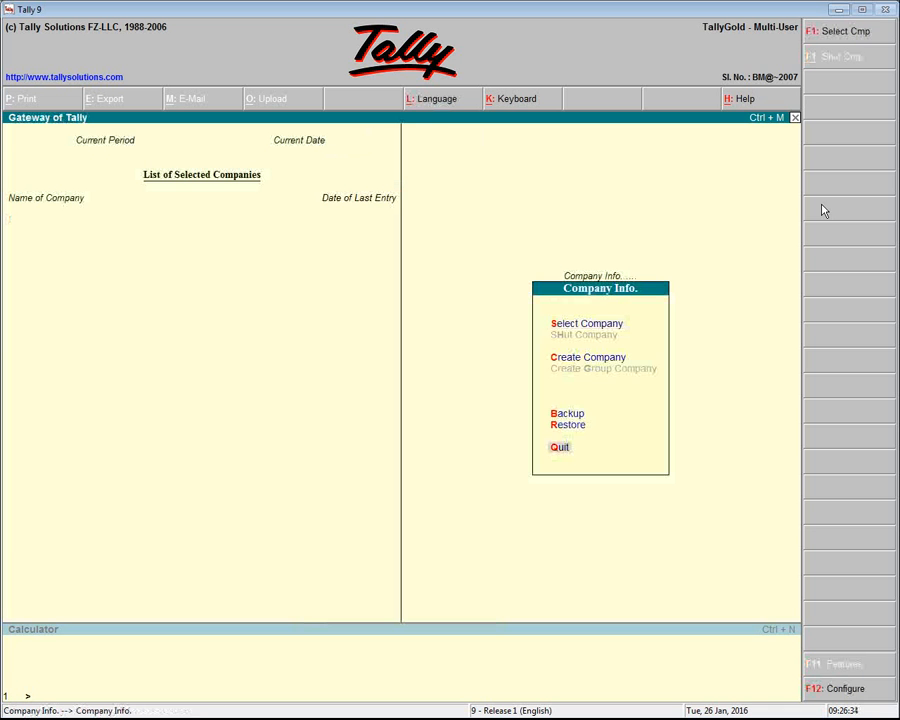
key("Return")
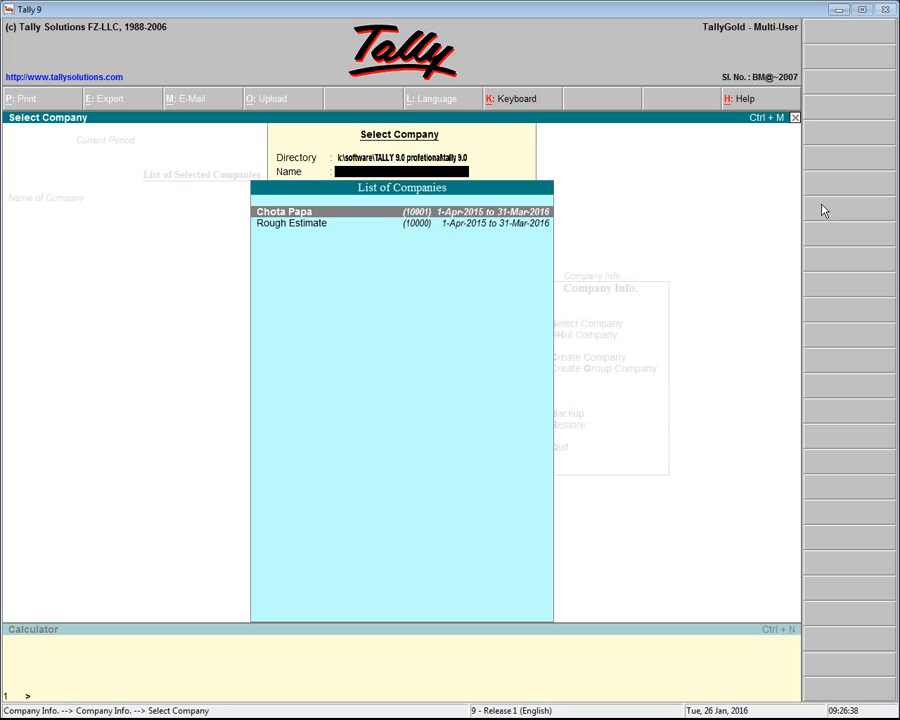
key("Escape")
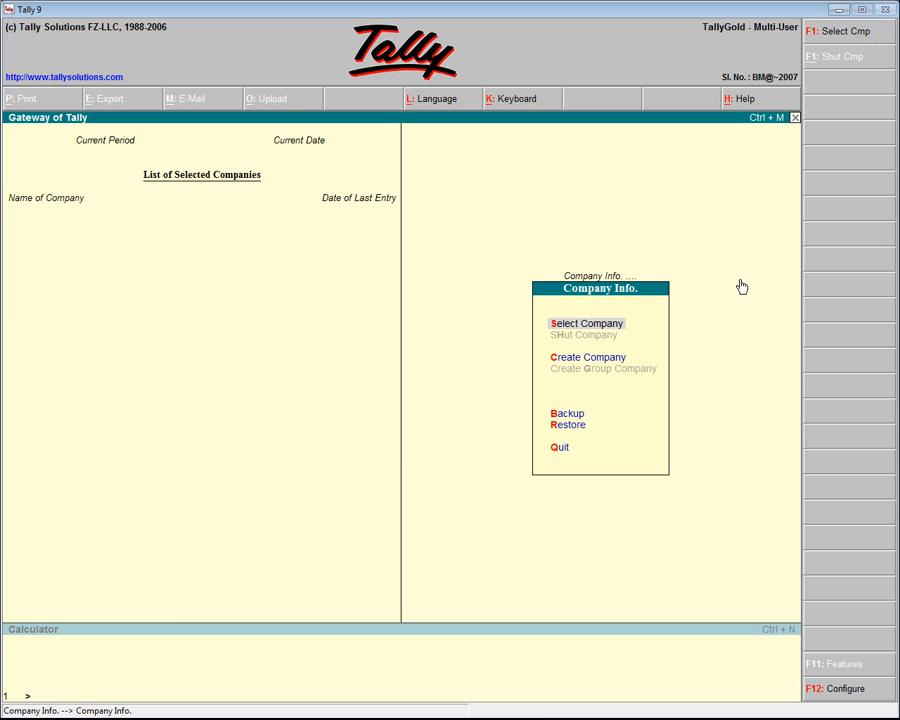
key("Down")
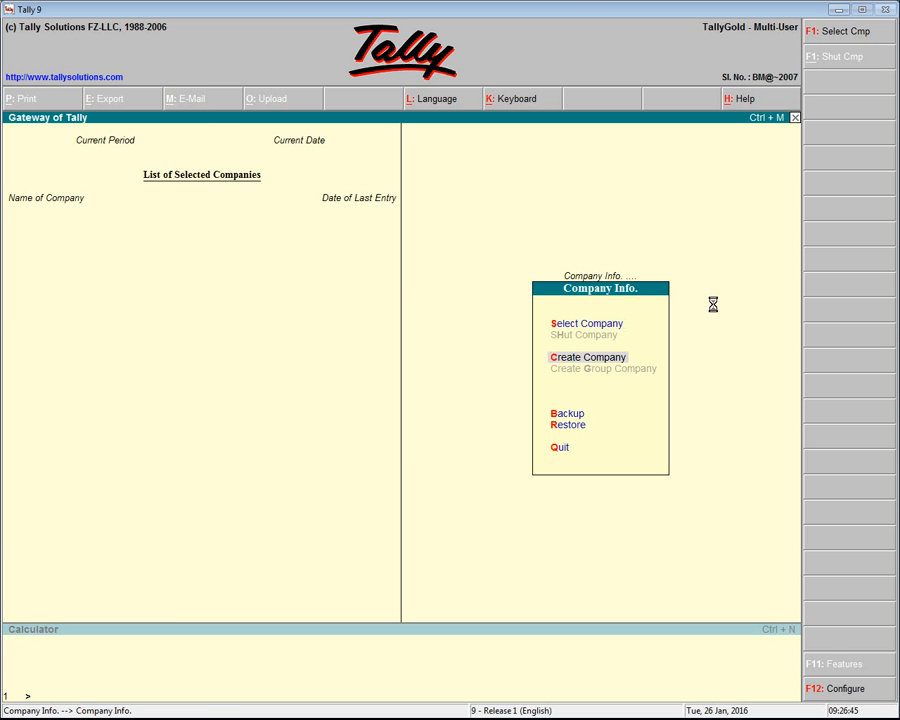
key("Return")
key("Up")
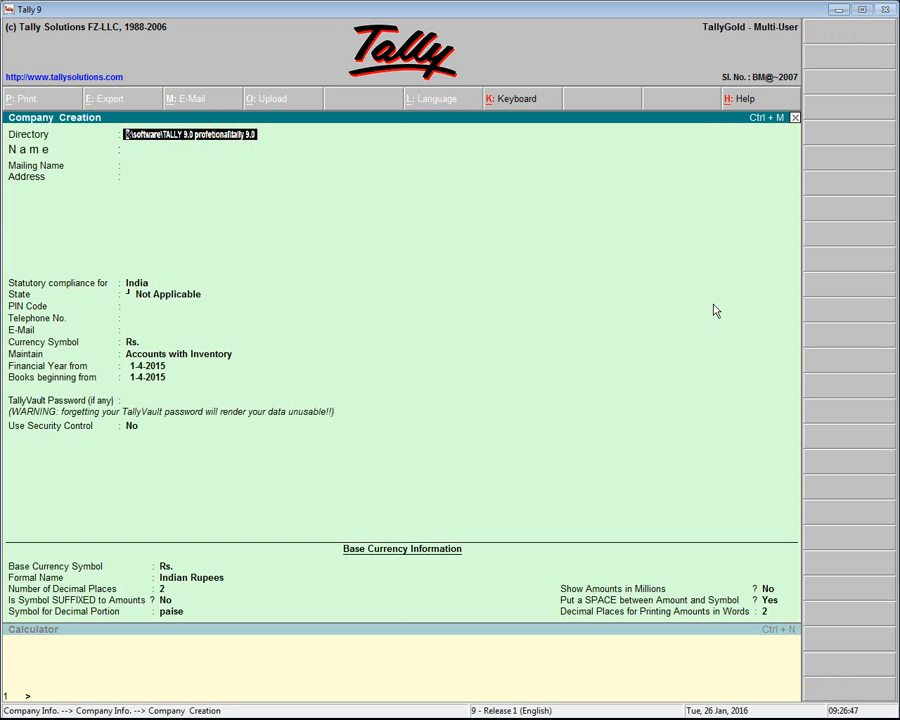
type("c")
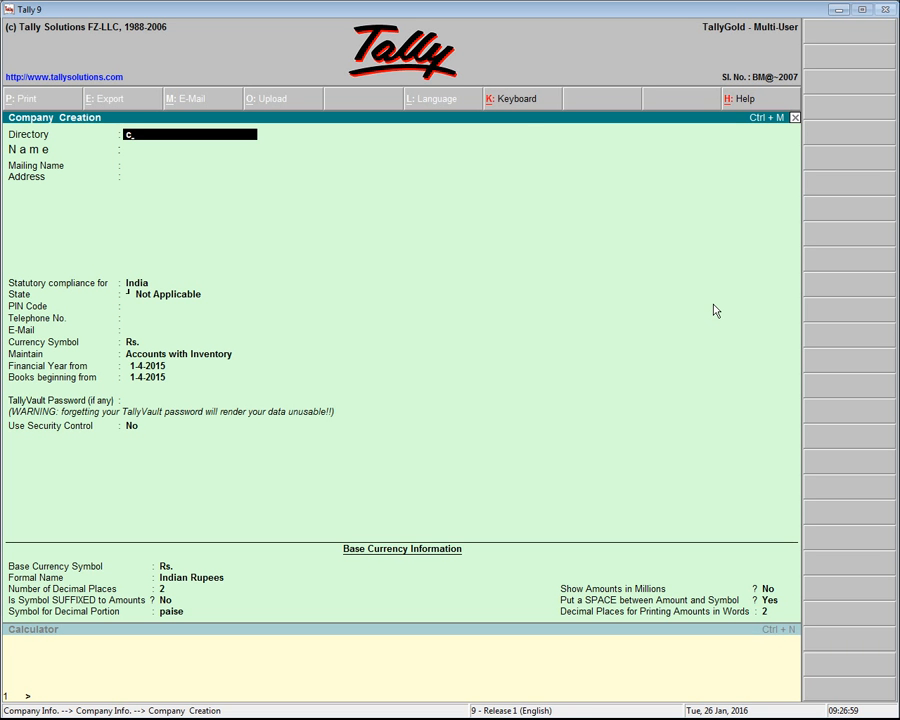
type(":")
key("Escape")
key("Escape")
key("Up")
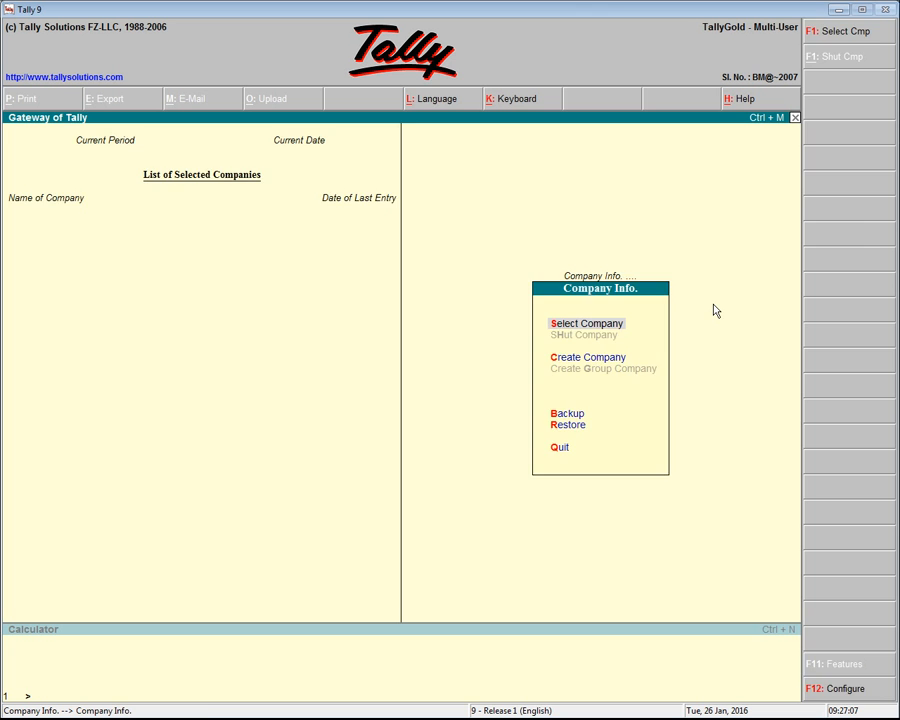
Set the company selection directory to c:\data and select the TallyVault-protected company stored there
key("Return")
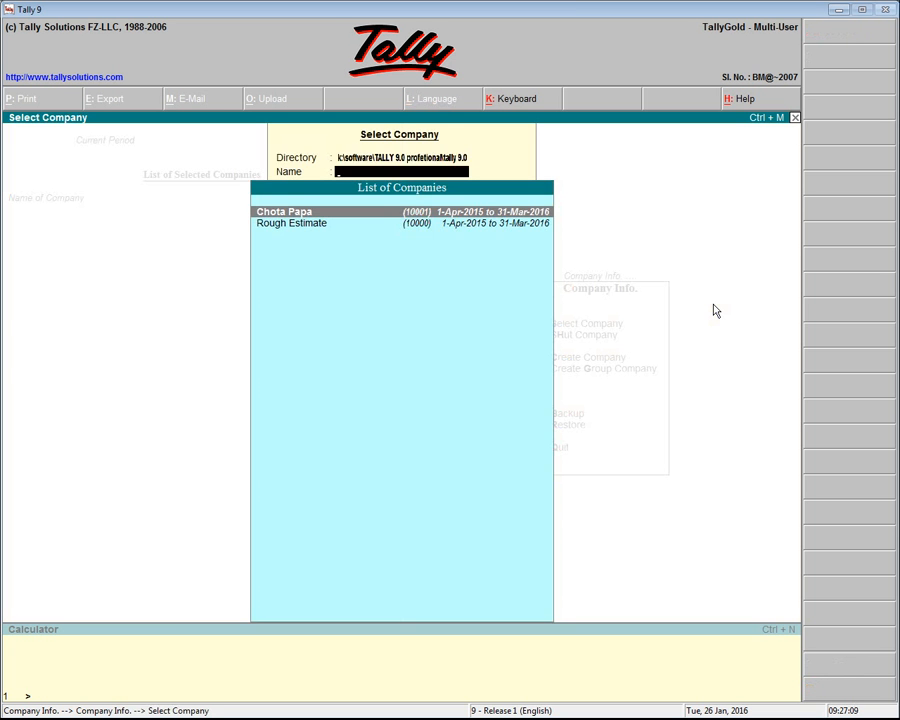
key("BackSpace")
type("c:")
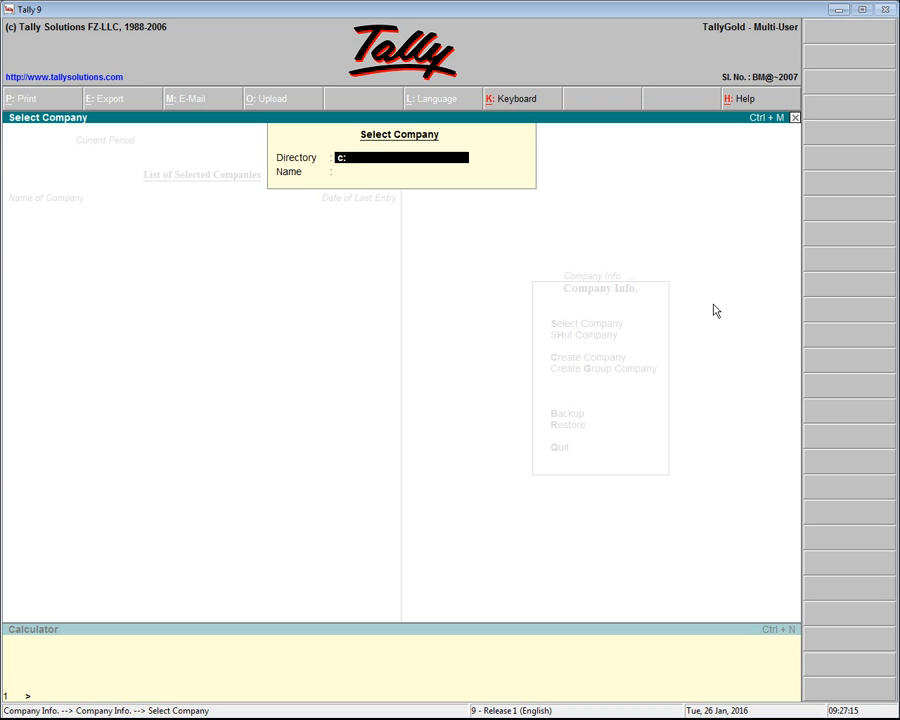
type("\\data")
key("Return")
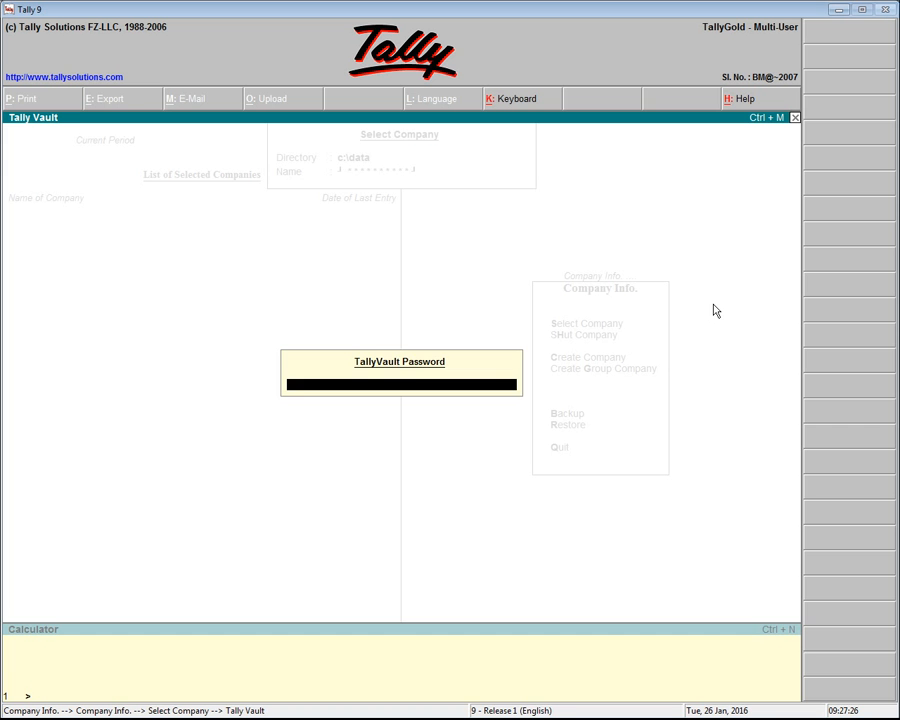
Unlock Parul Stationary with the TallyVault password, log in with the user name and account password, and return to the Gateway of Tally
key("Return")
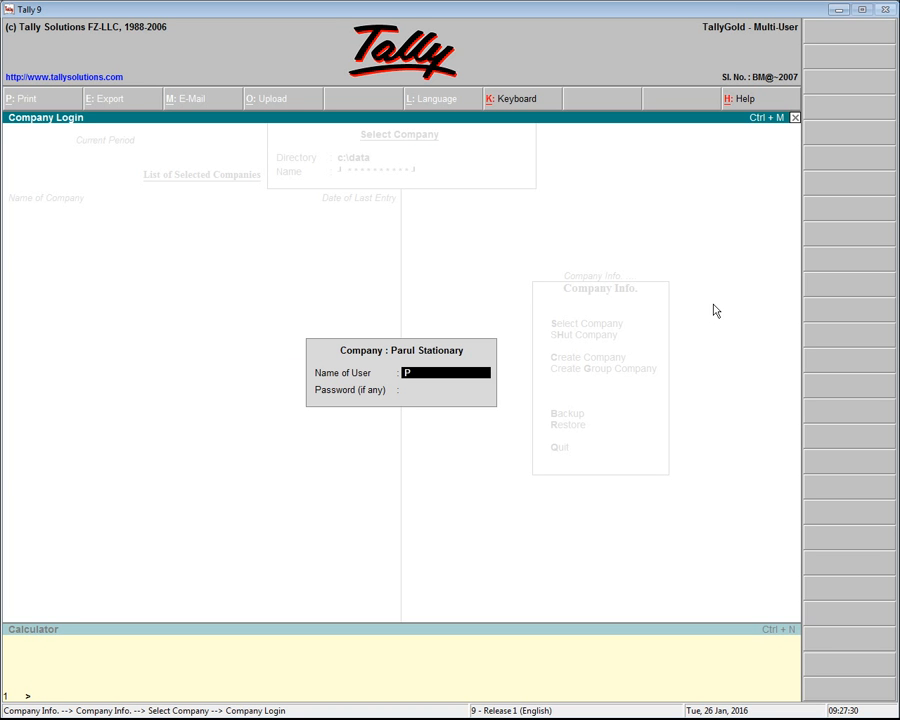
key("Return")
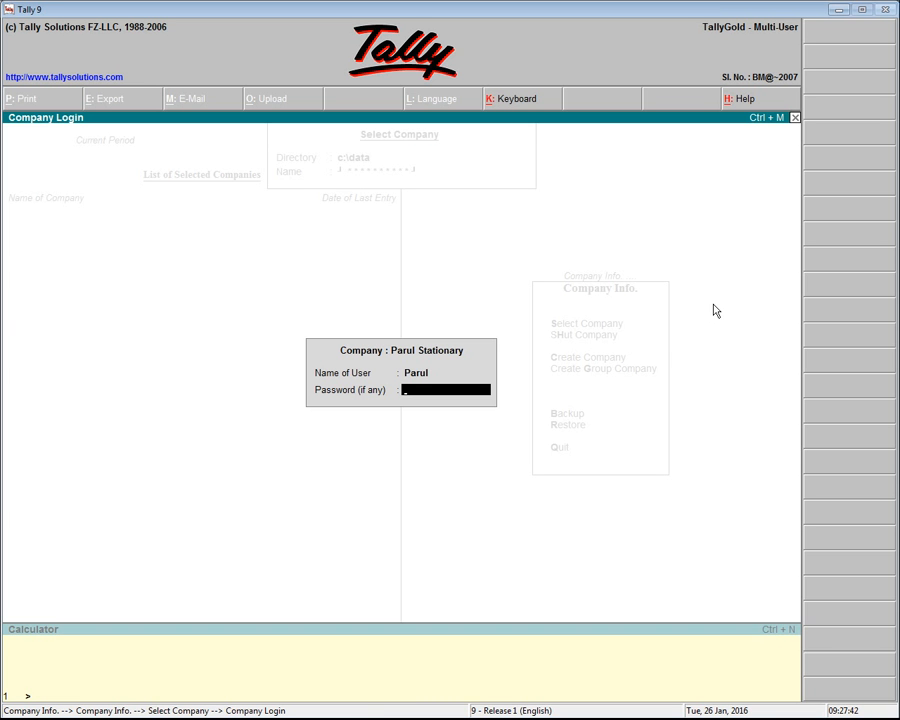
key("Return")
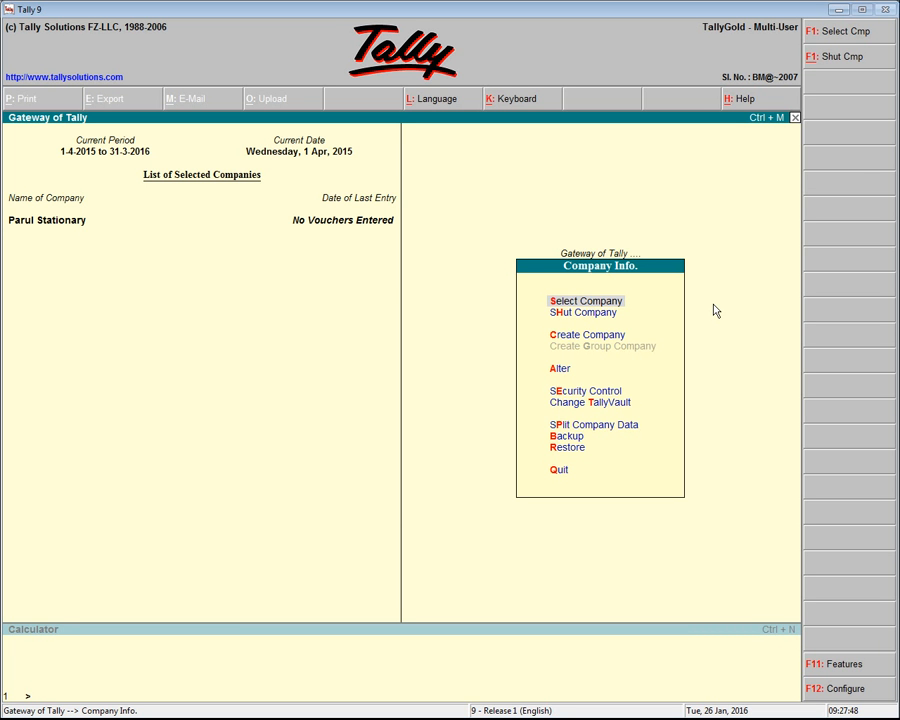
key("Escape")
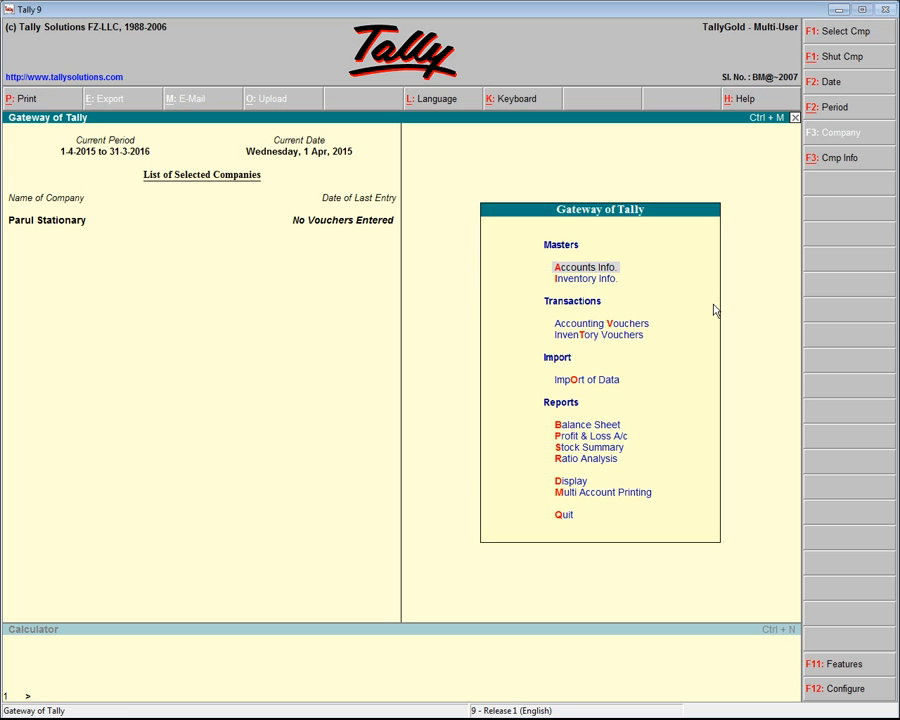
Open Accounts Info and accept English as the output language in the language configuration
key("Return")
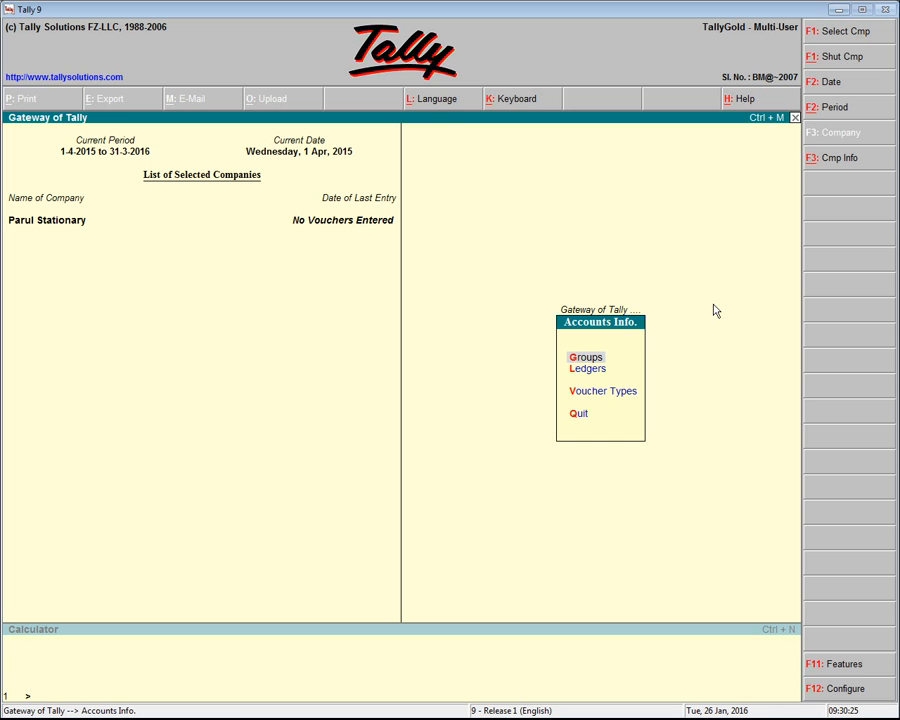
left_click(454, 100)
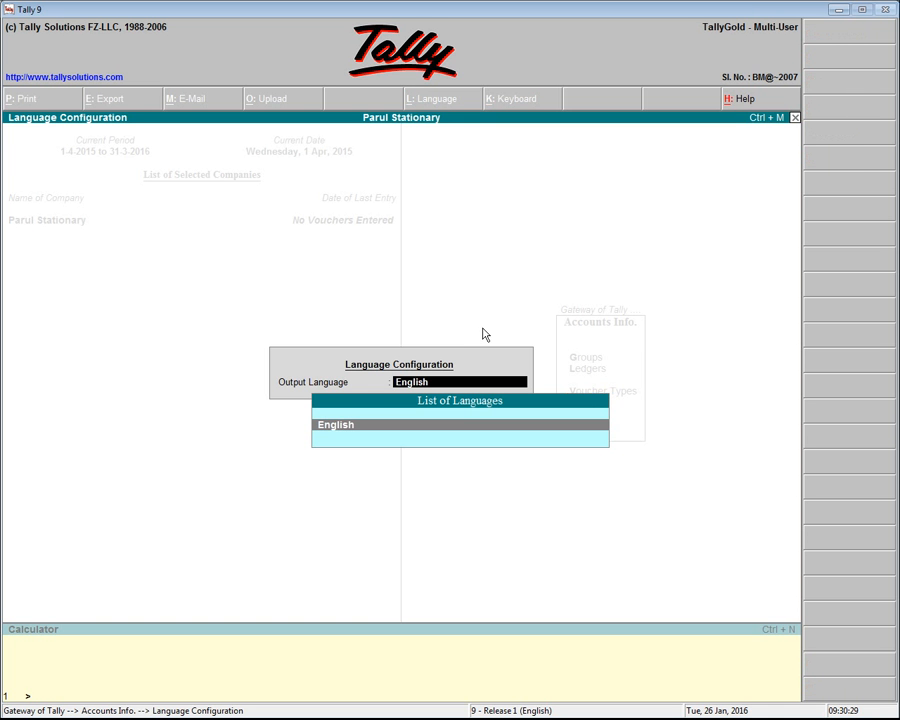
key("Return")
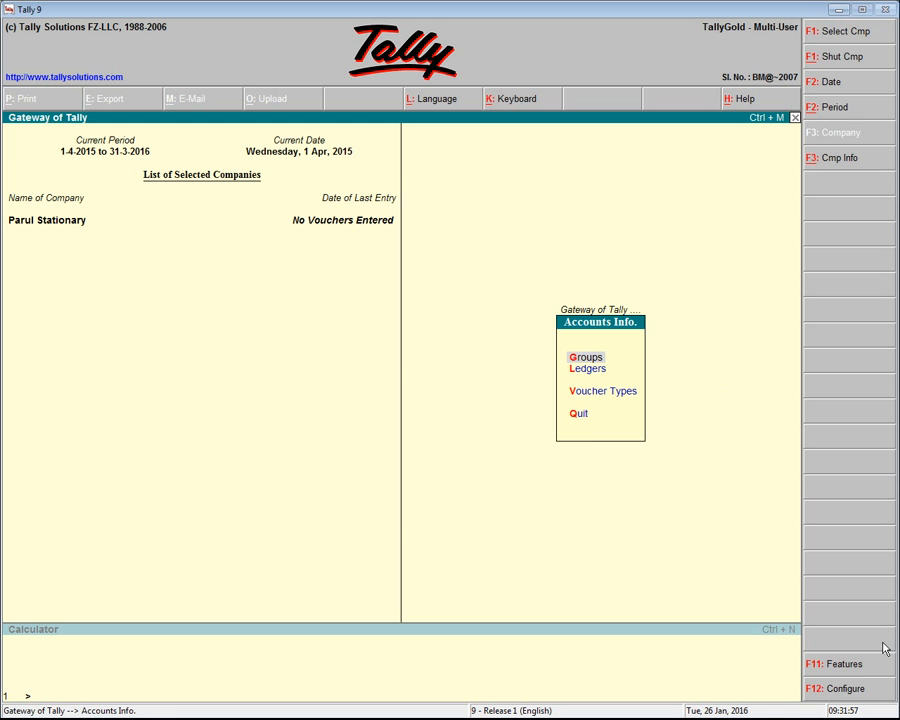
Review the company's accounting, inventory, and statutory and taxation features, leaving without changes
left_click(840, 675)
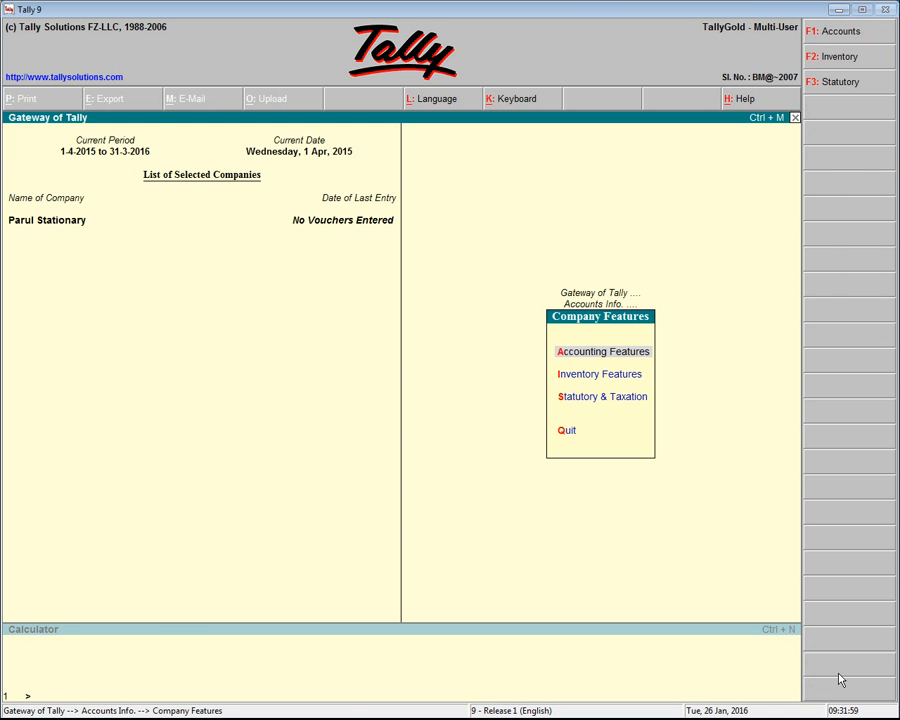
key("Return")
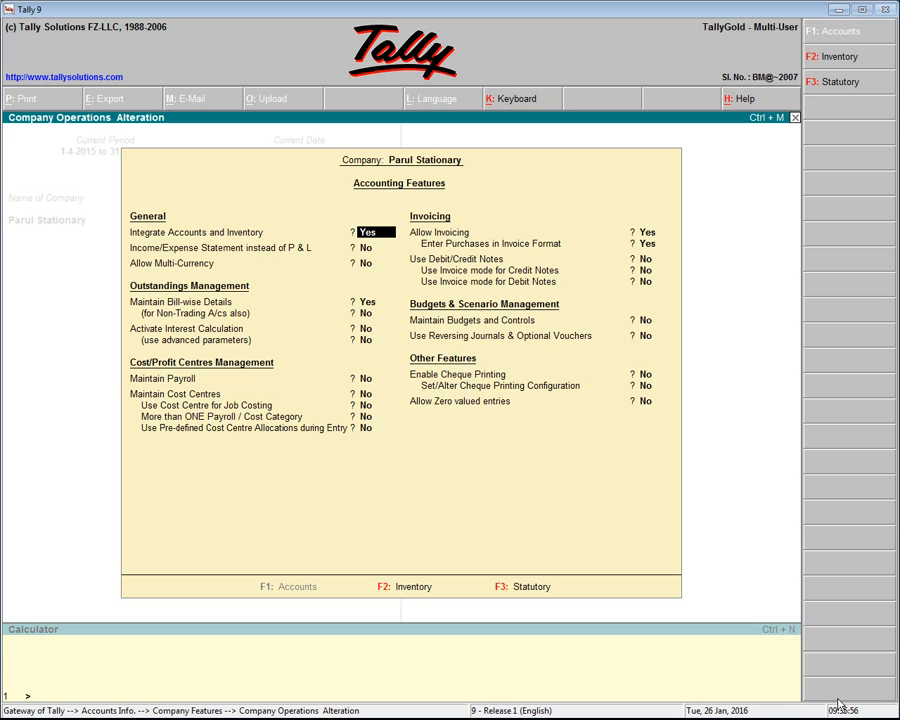
key("F2")
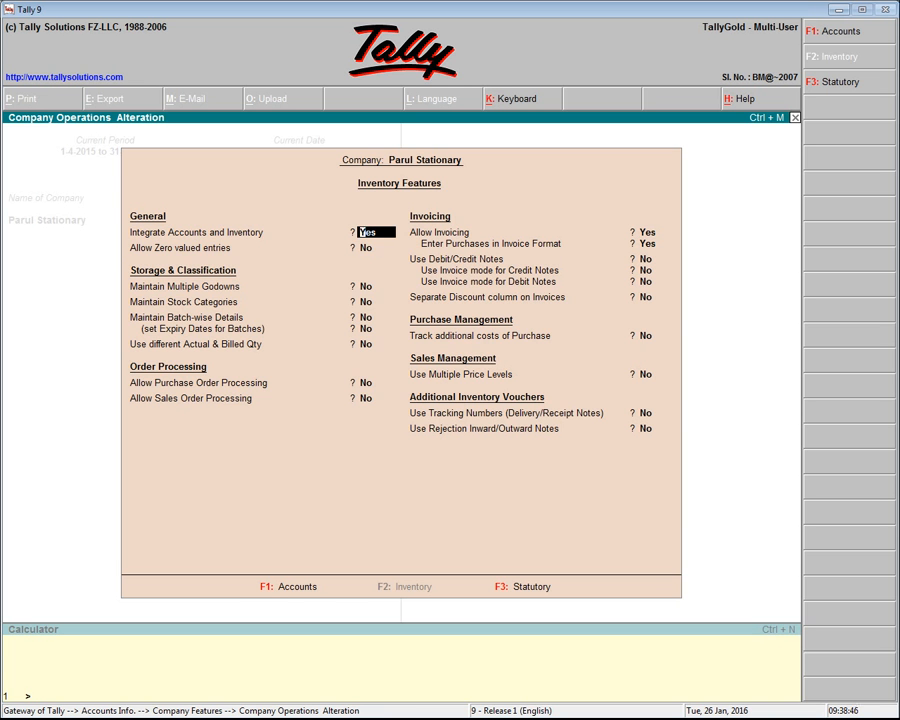
key("F3")
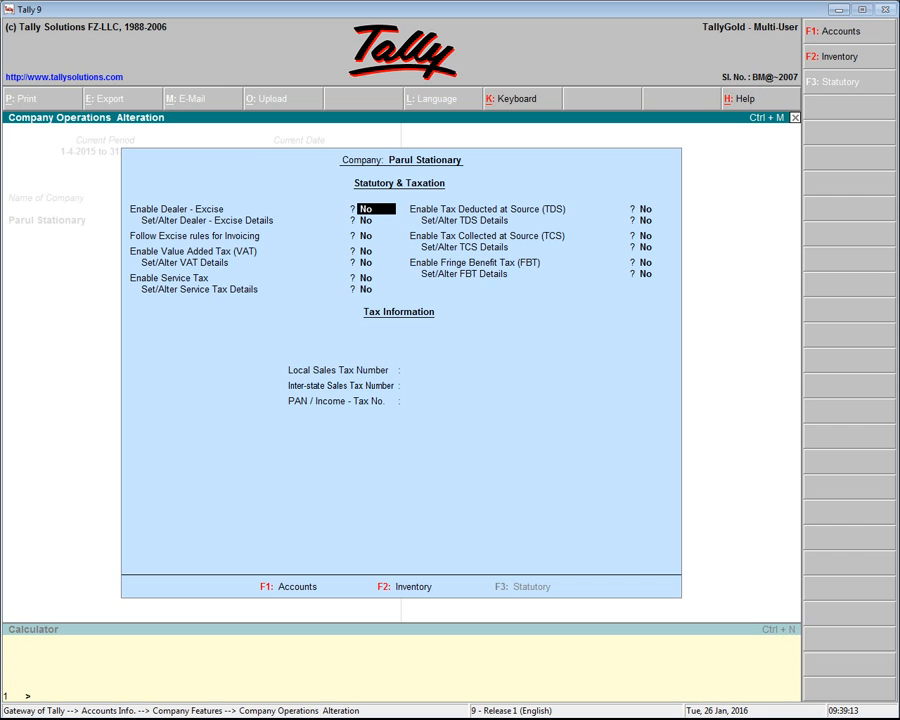
key("Escape")
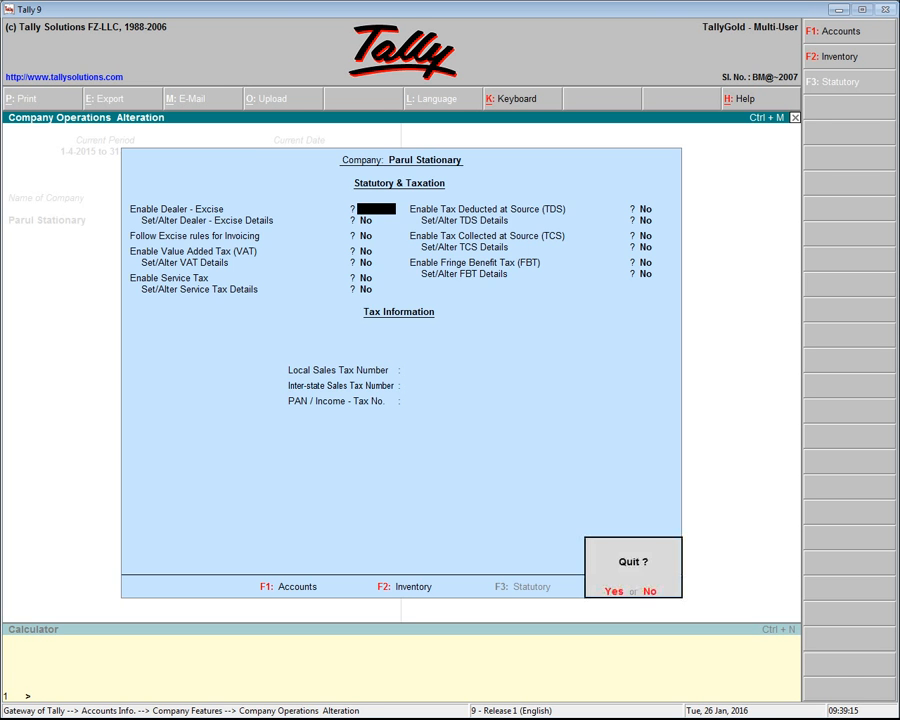
key("y")
key("Escape")
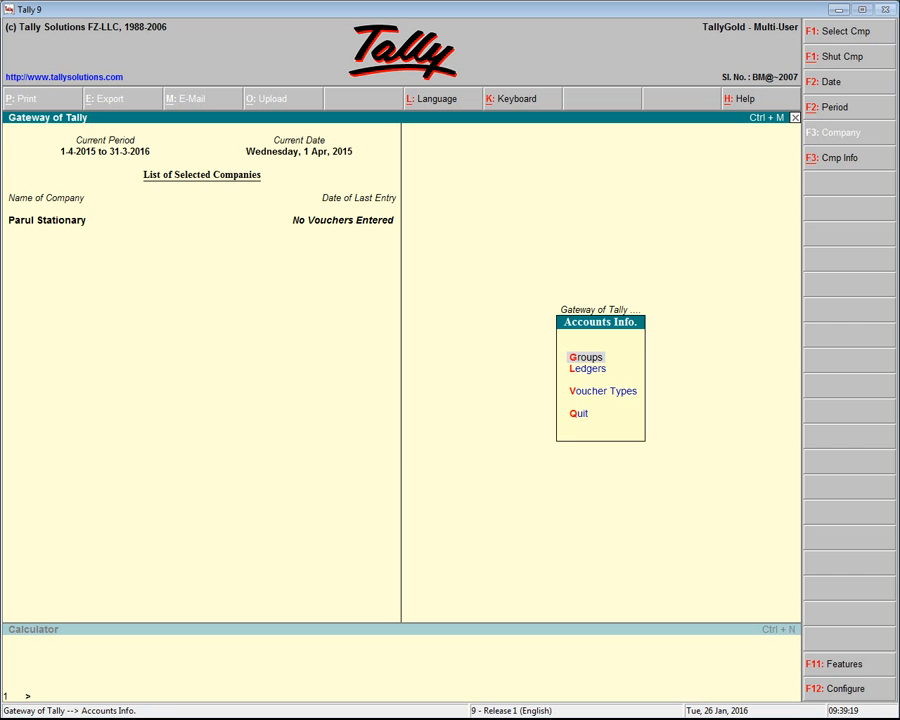
Start a multiple ledger creation under the Sundry Debtors group
key("Down")
key("Return")
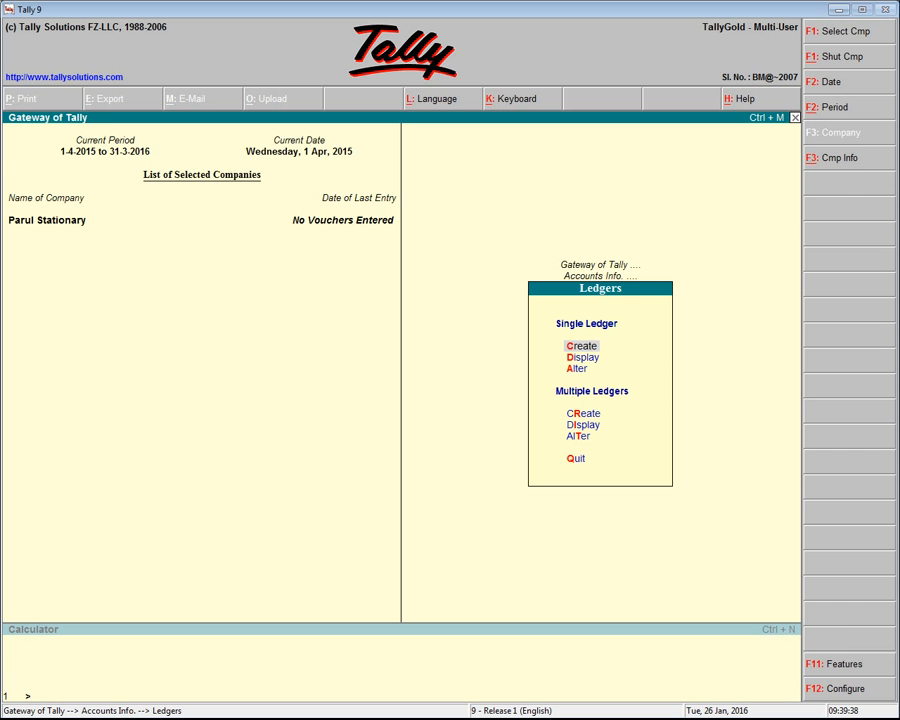
key("Down")
key("Down")
key("Down")
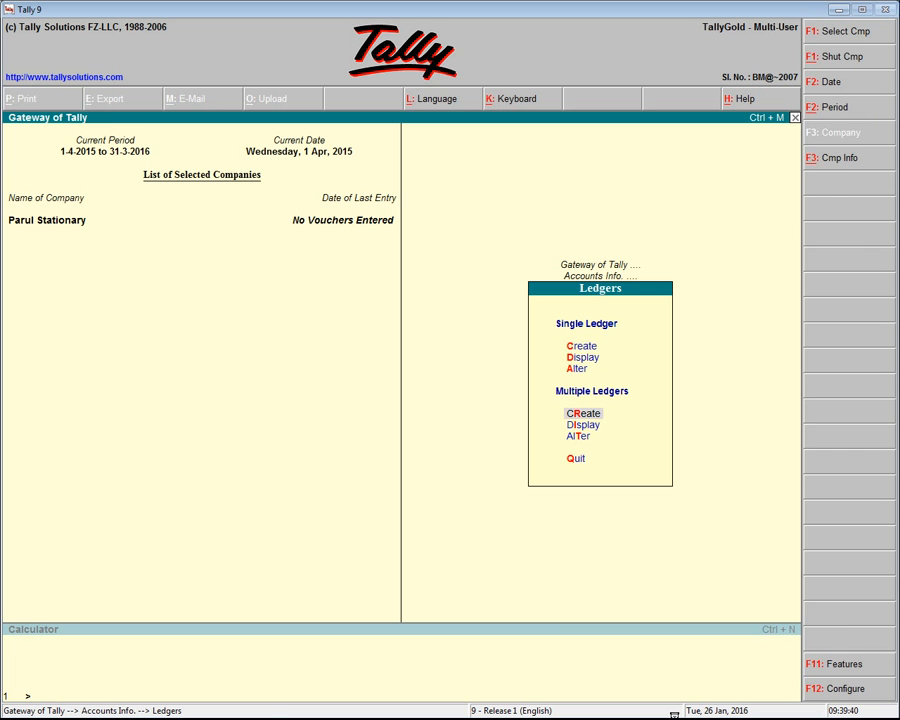
key("Return")
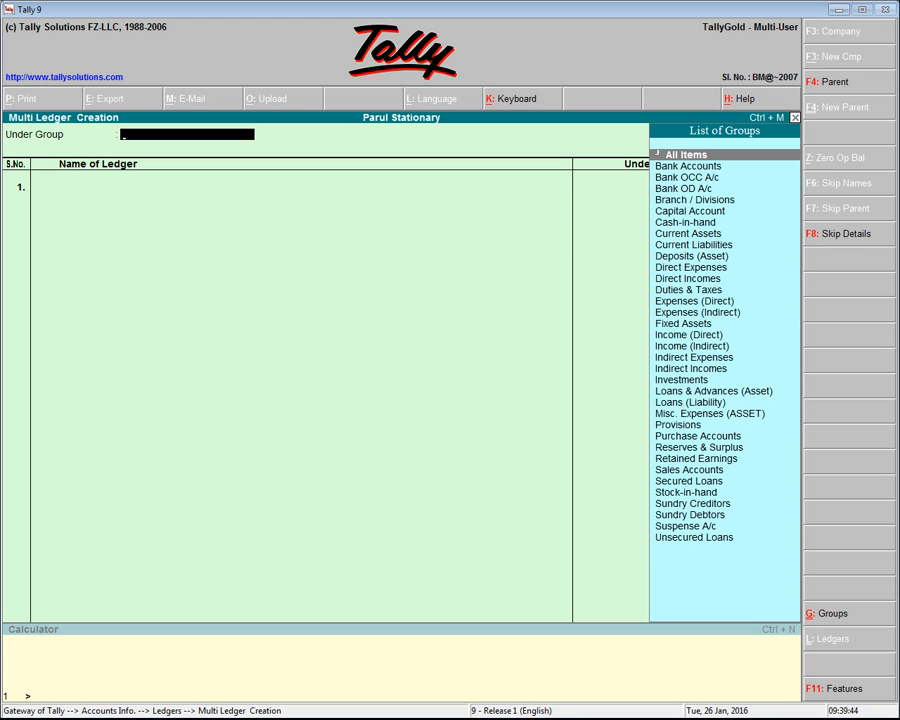
type("S")
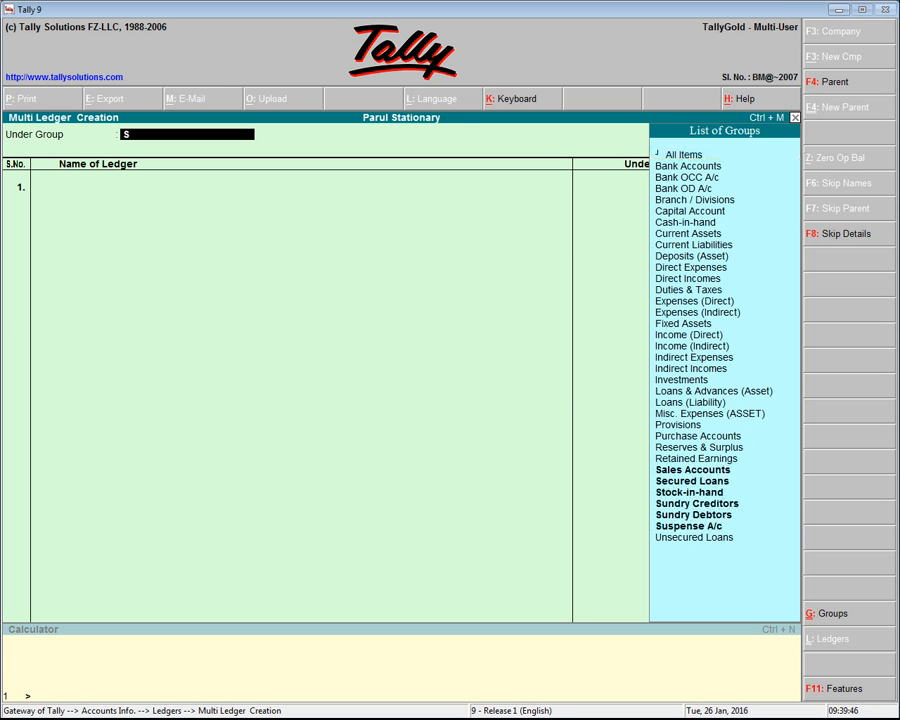
key("Down")
key("Down")
key("Down")
key("Down")
key("Down")
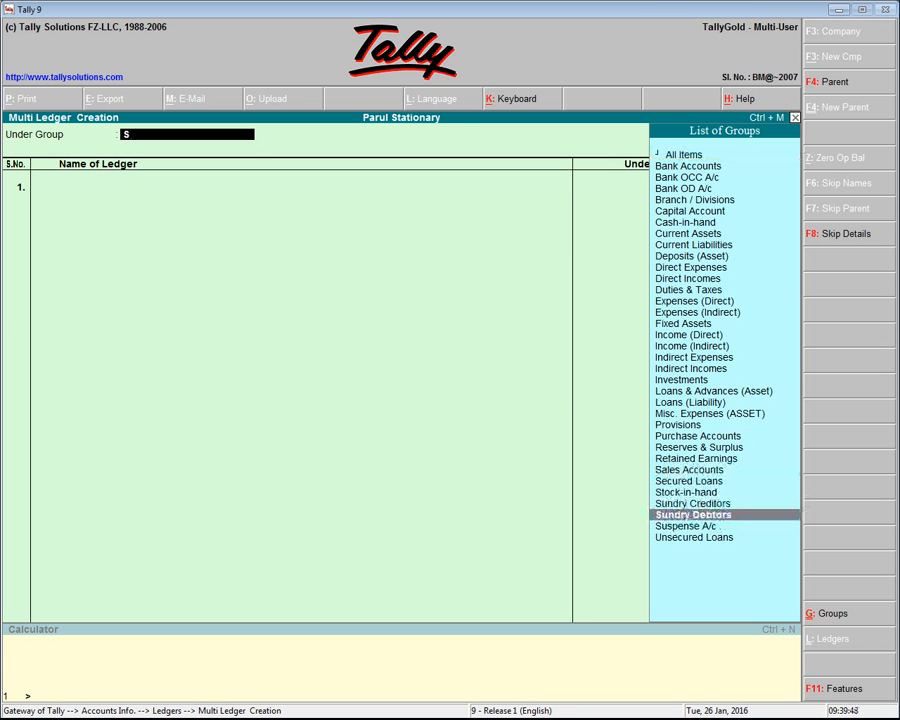
key("Return")
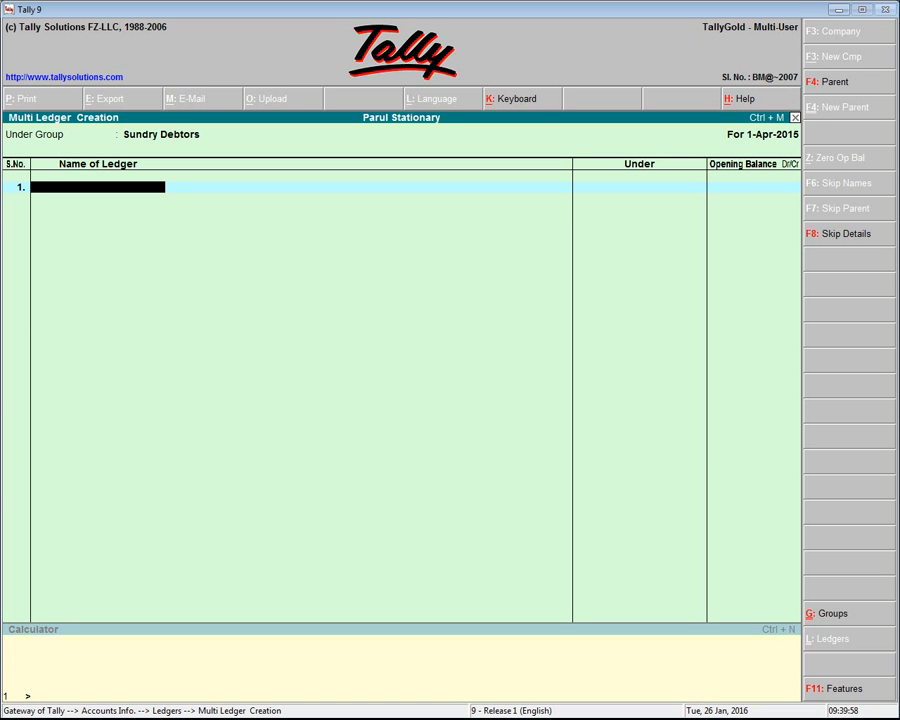
type("Ram")
key("Return")
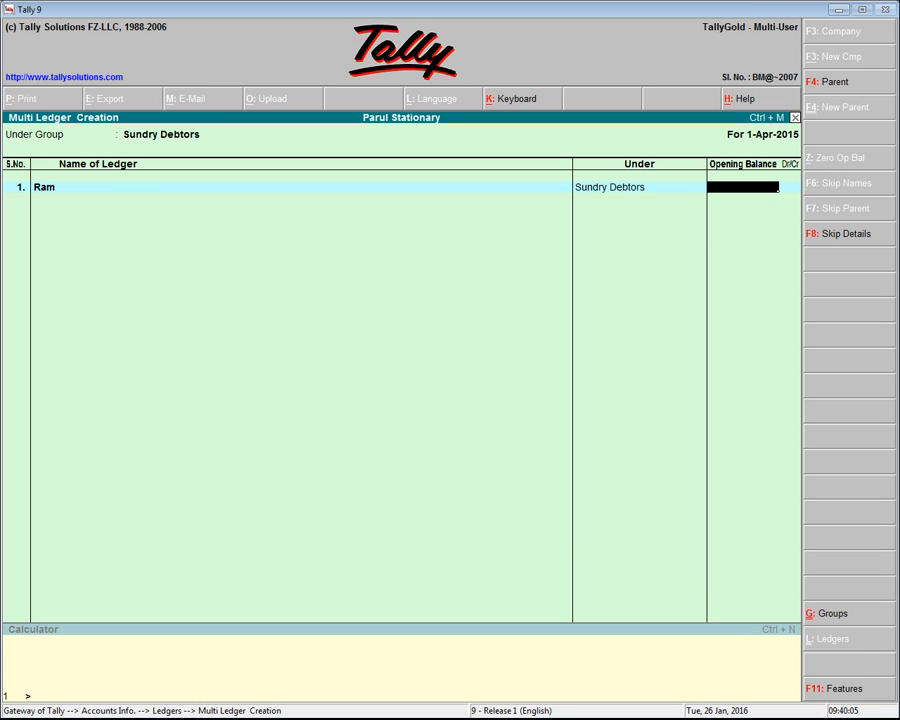
key("Return")
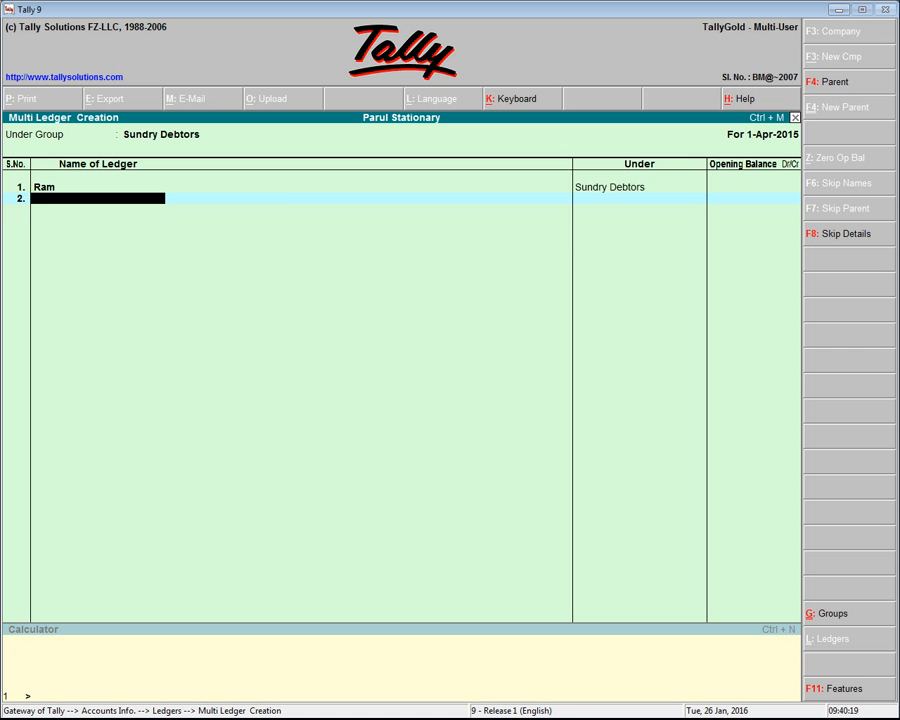
key("Escape")
key("Return")
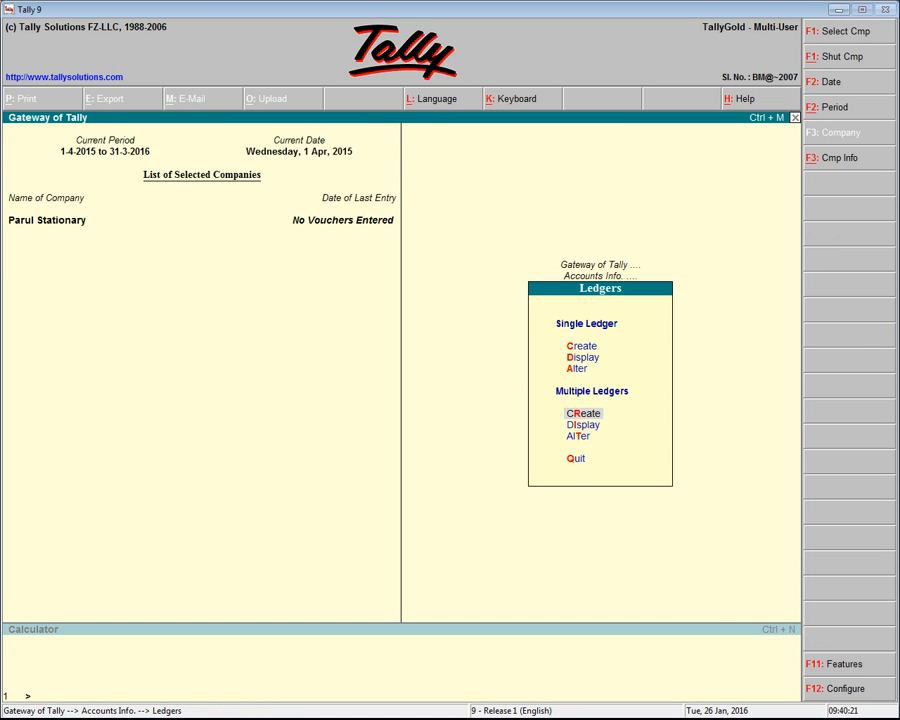
Start a single ledger named Captal without an alias and place it under Capital Account
key("Up")
key("Up")
key("Up")
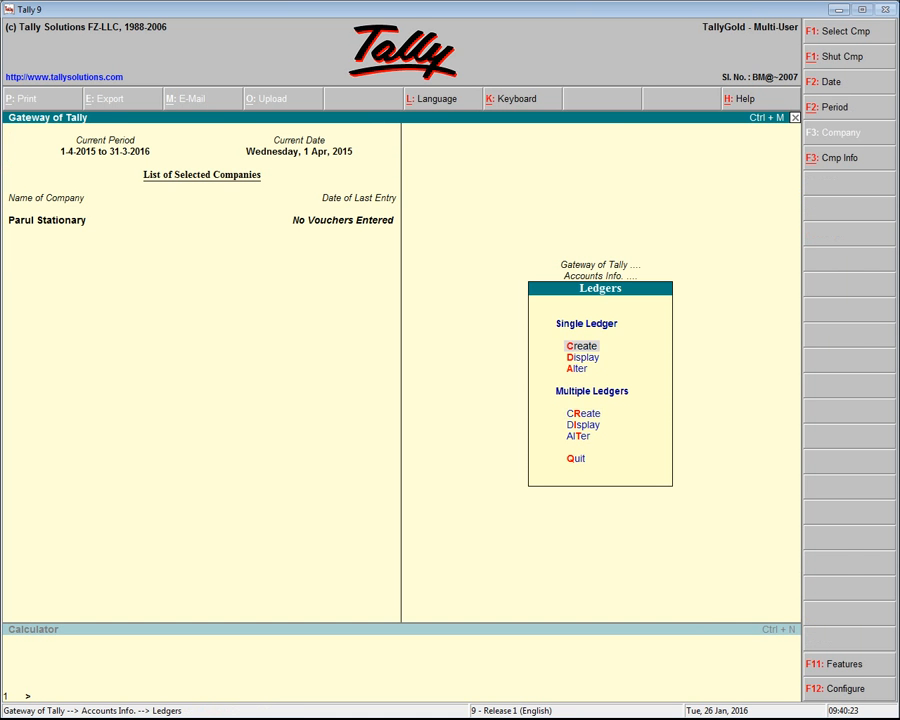
key("Return")
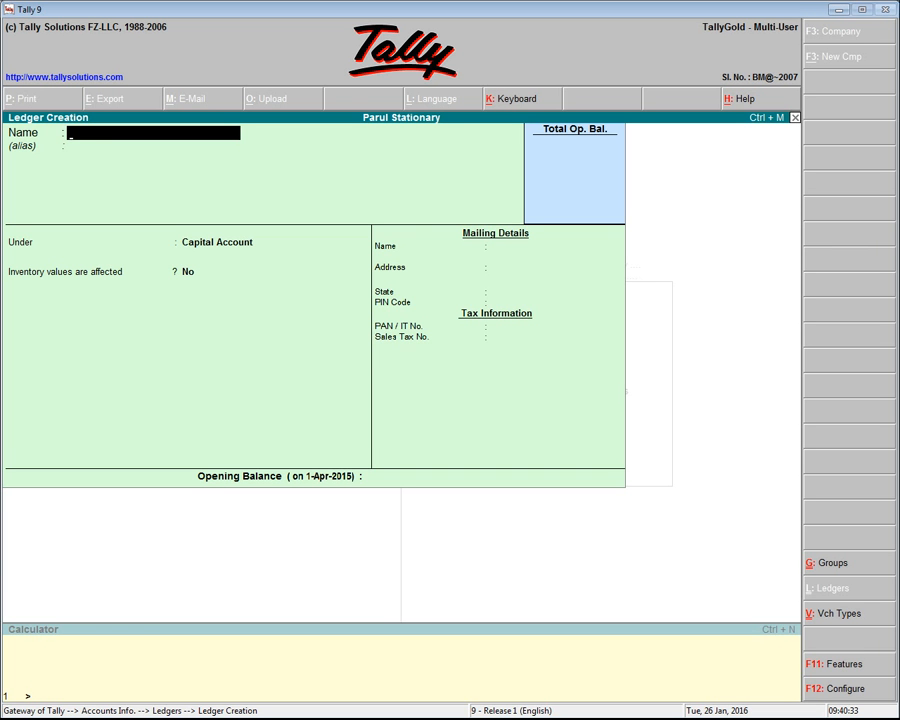
type("Captal")
key("Return")
key("Return")
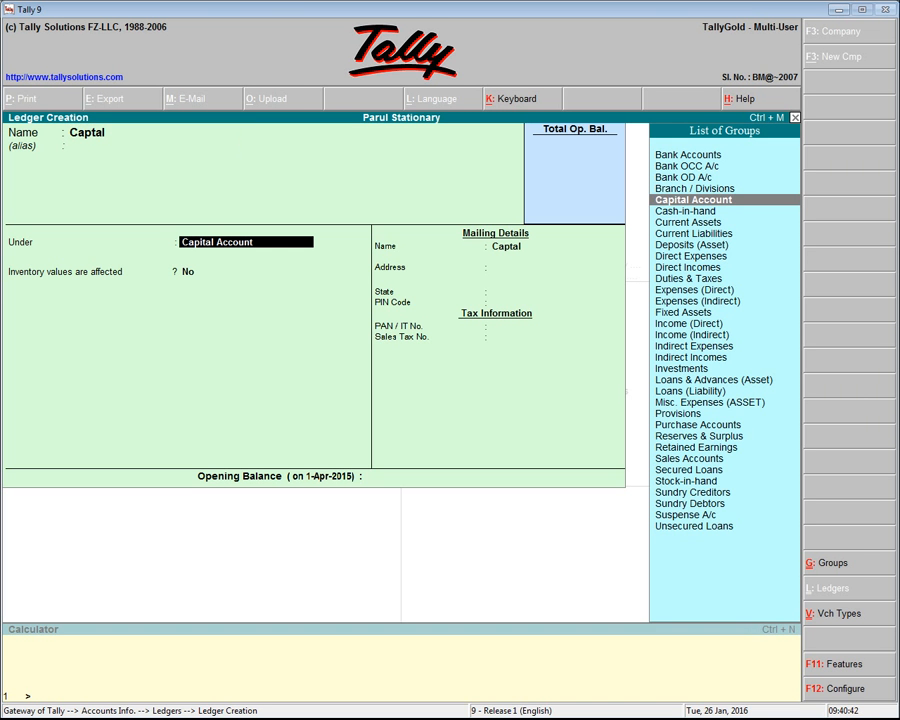
key("Return")
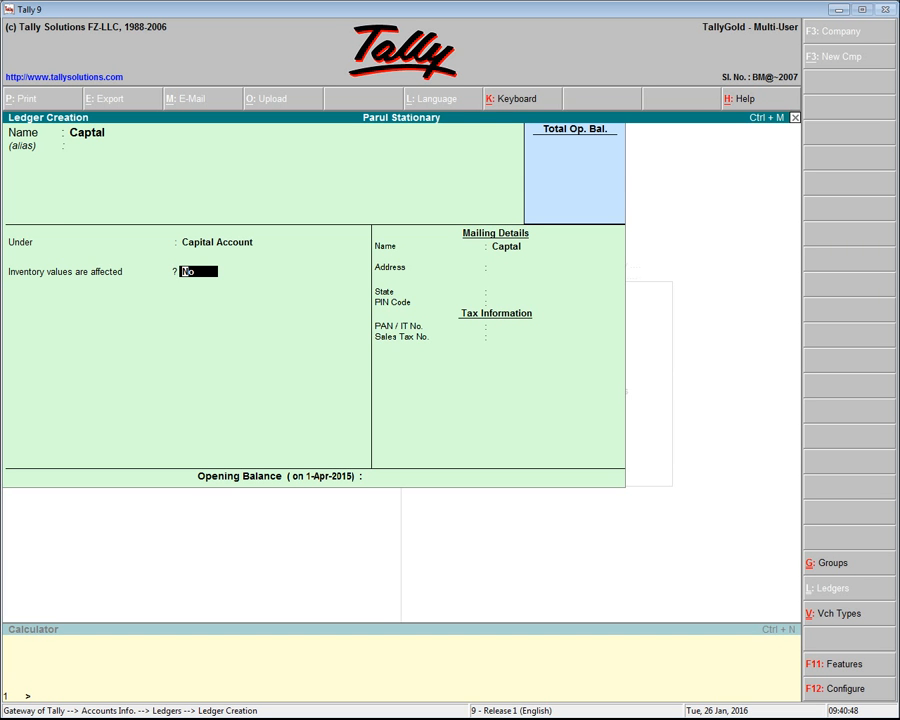
Keep inventory values unaffected, set the state to Not Applicable, leave the address, tax details and opening balance blank, and save the ledger
key("Return")
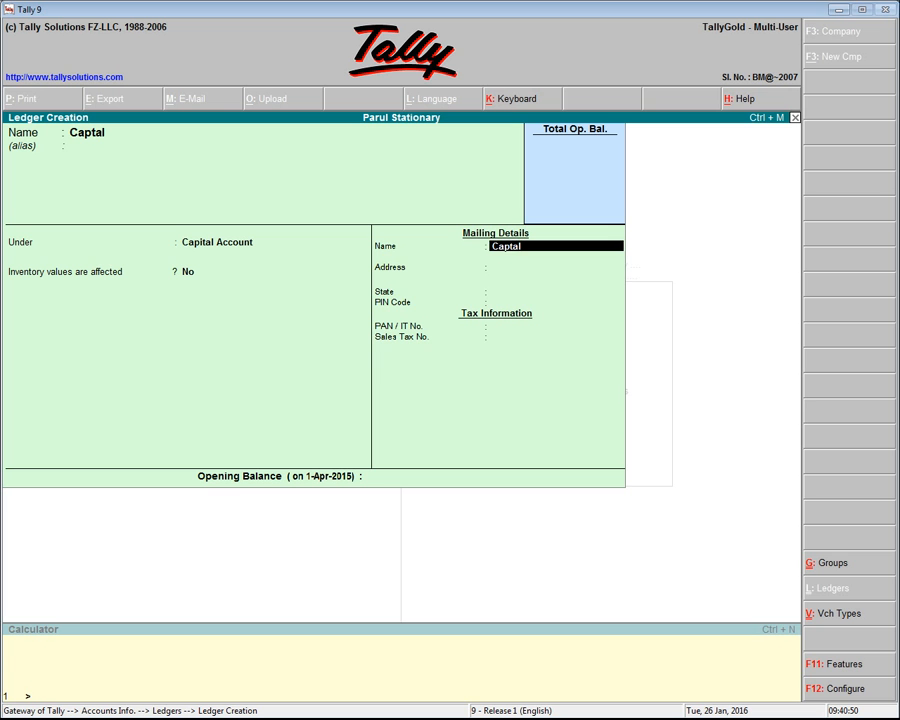
key("Return")
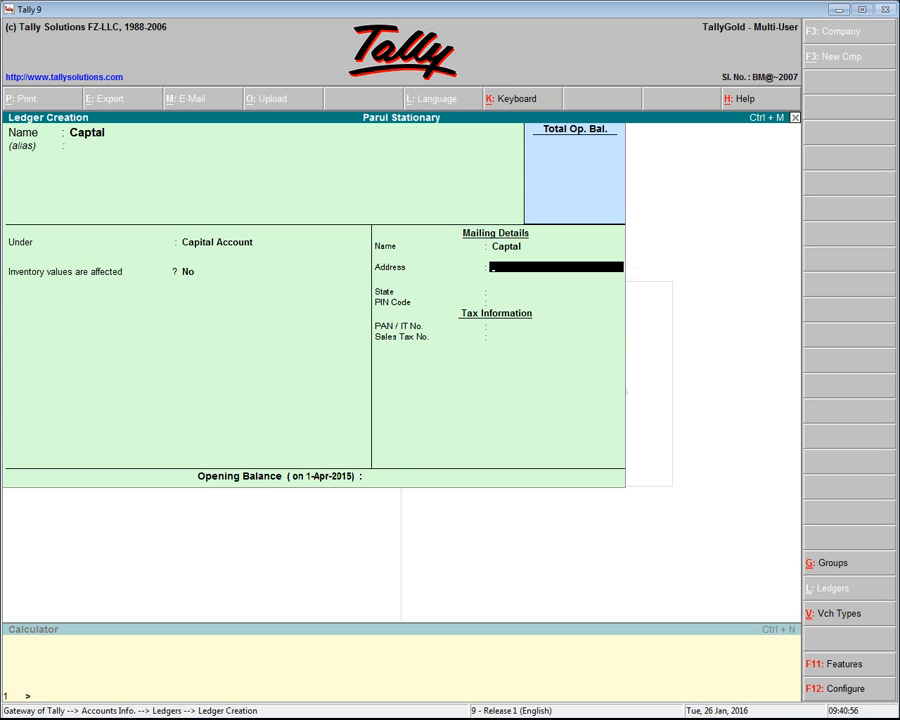
key("Return")
key("Return")
key("Return")
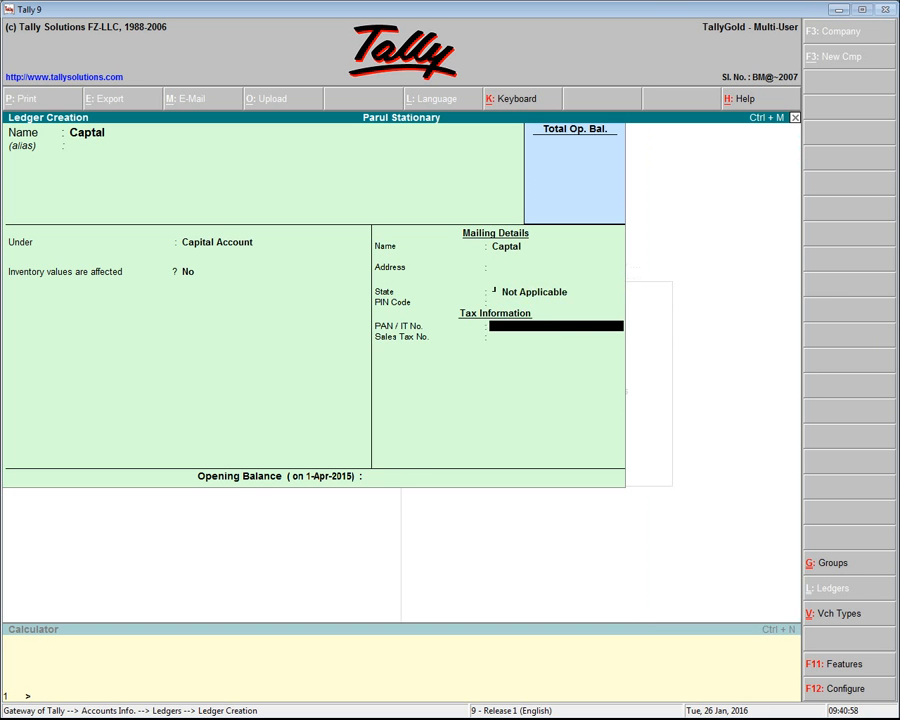
key("Return")
key("Return")
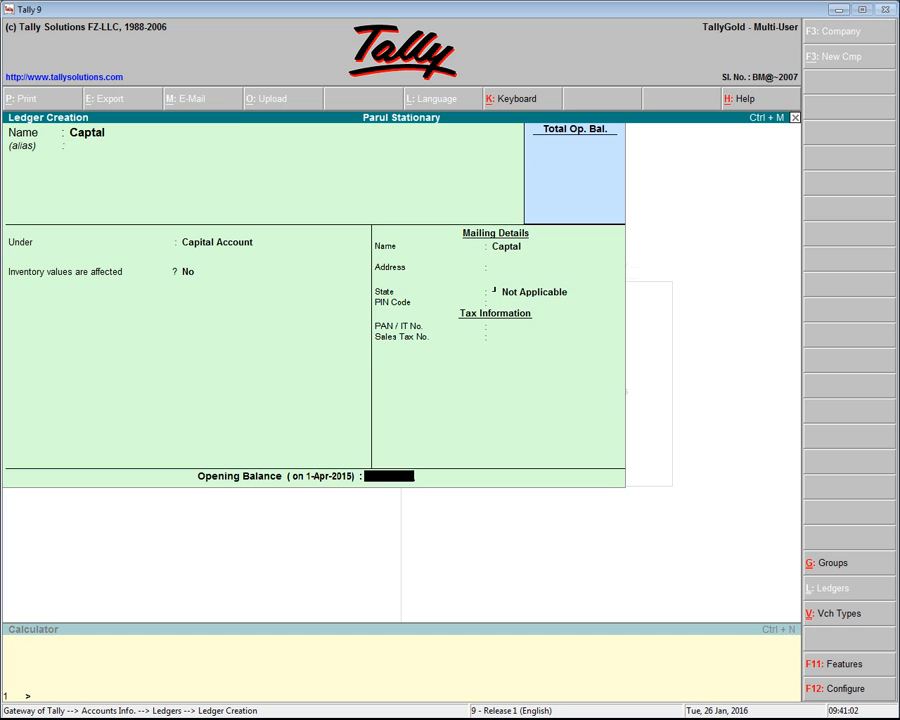
key("Return")
key("Return")
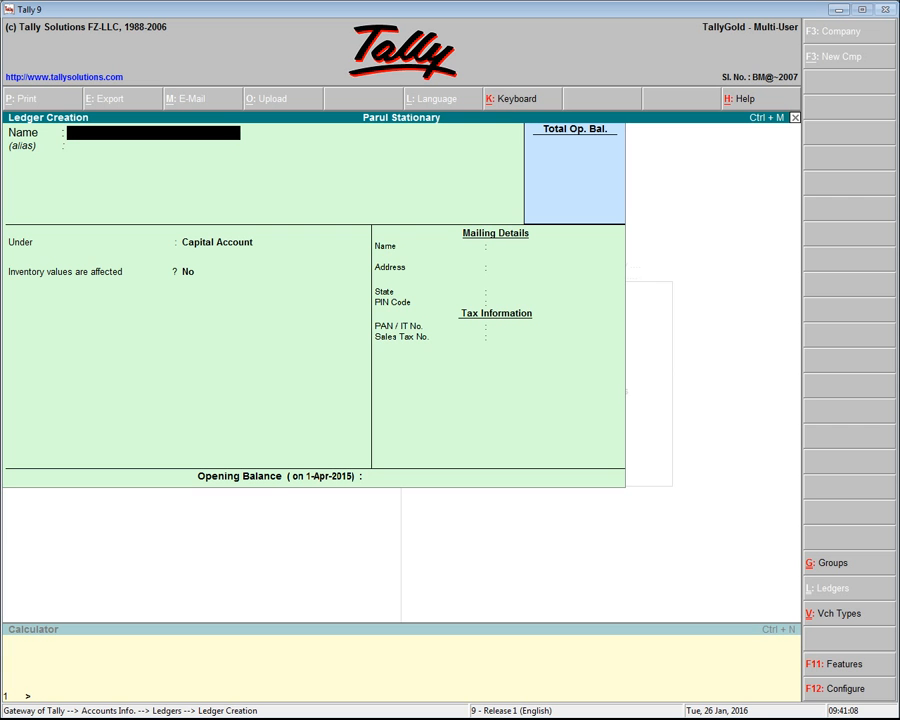
Create a ledger named Salary under Indirect Expenses with inventory values unaffected and no opening balance
type("Salary")
key("Return")
key("Return")
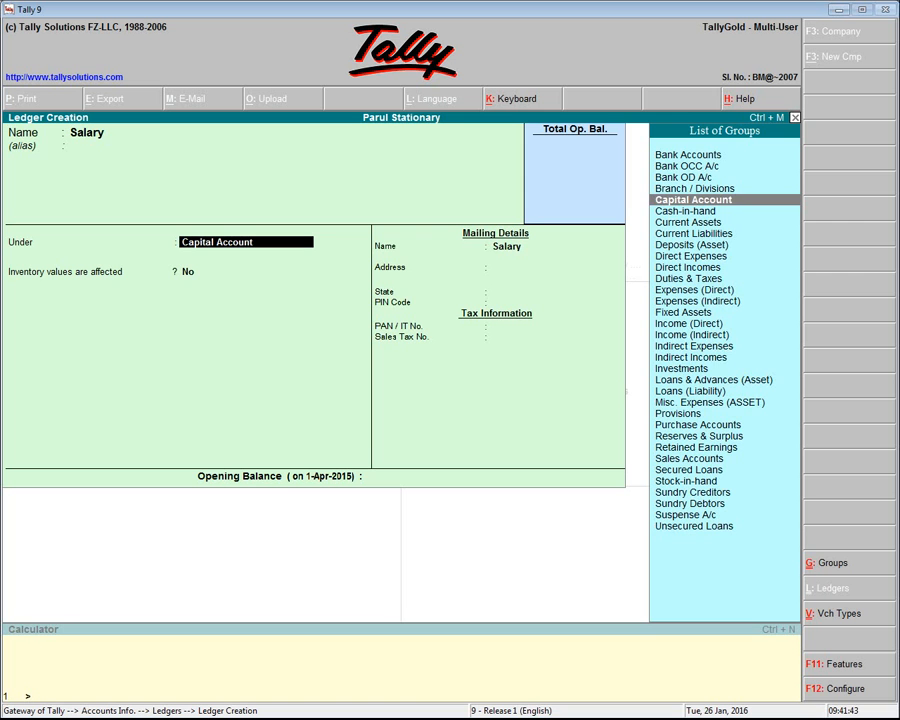
type("I")
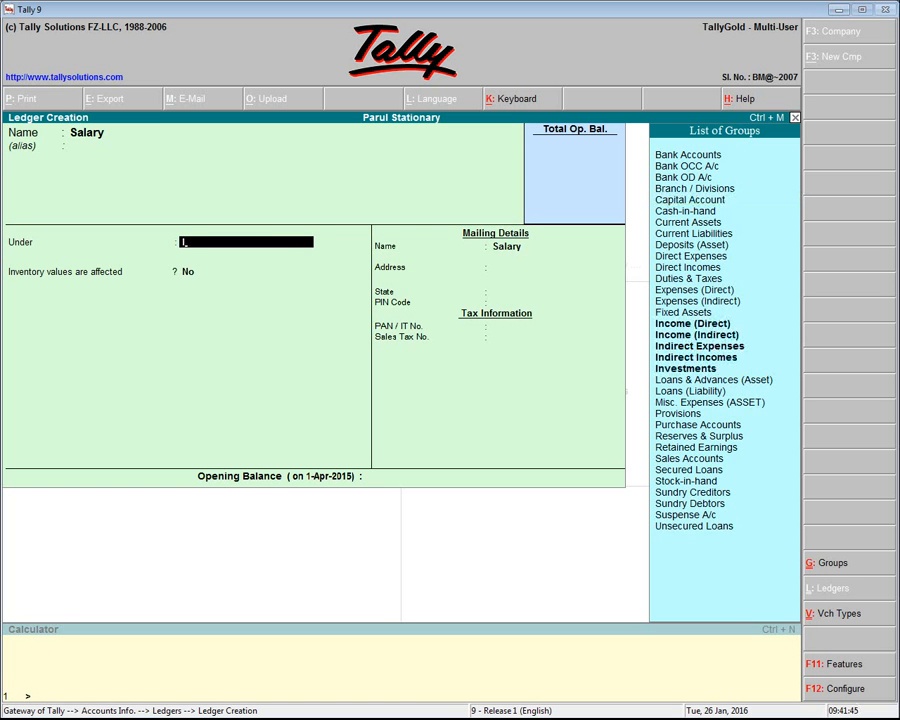
type("n")
key("Down")
key("Down")
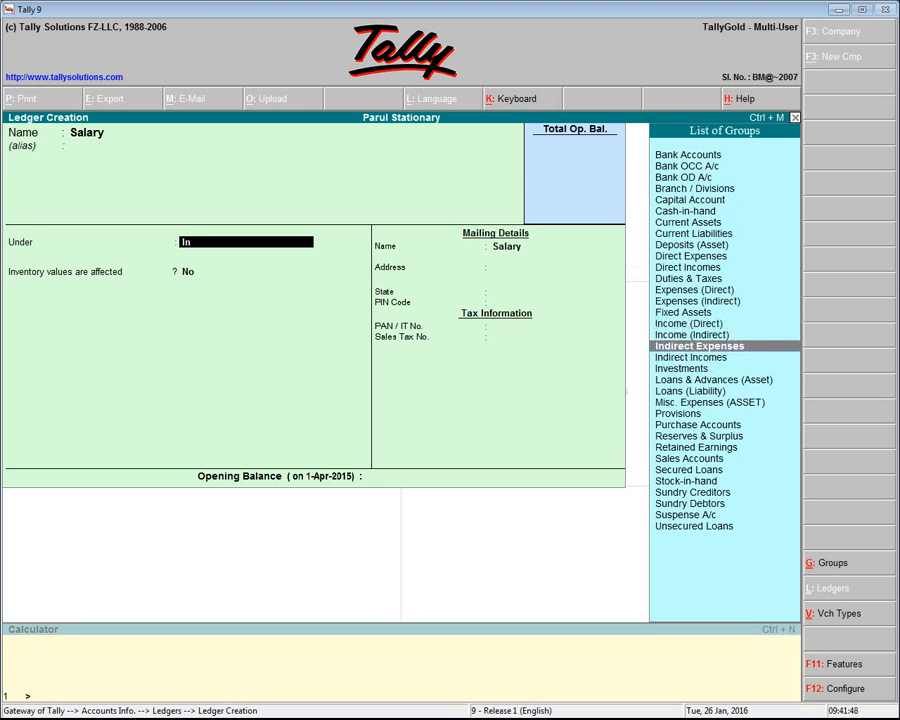
key("Return")
key("Return")
key("Return")
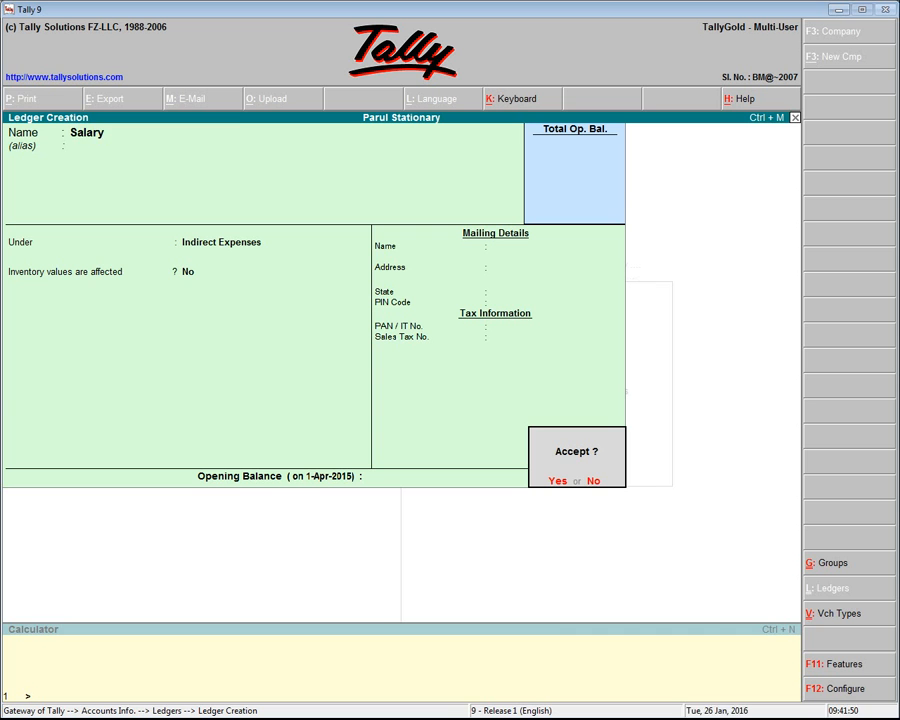
key("Return")
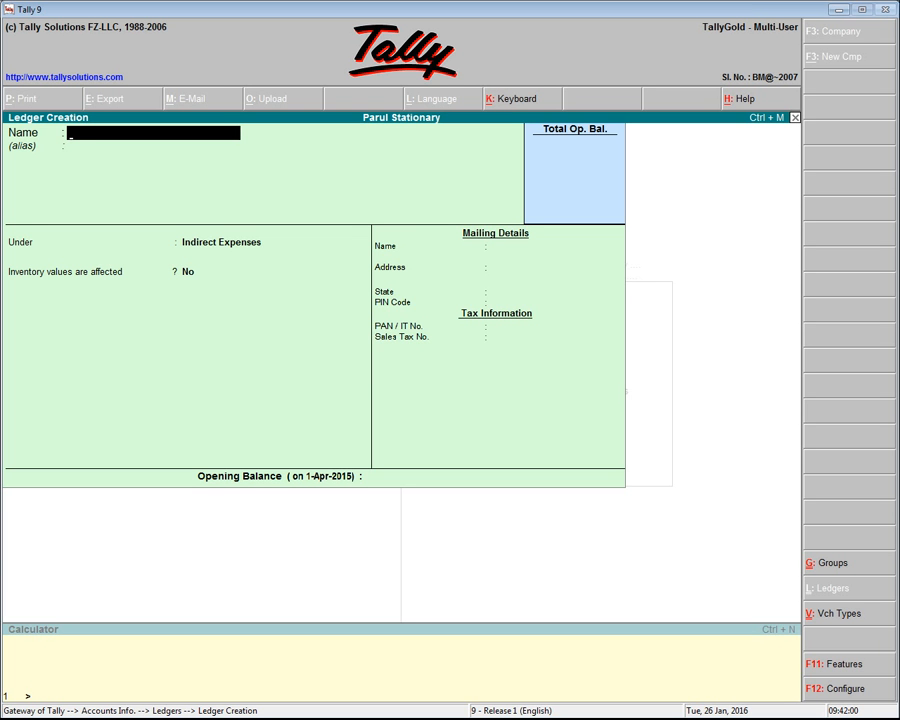
Enter the person's name as a new ledger, place it under Loans (Liability), and keep inventory values unaffected
type("Jay")
key("Return")
key("Return")
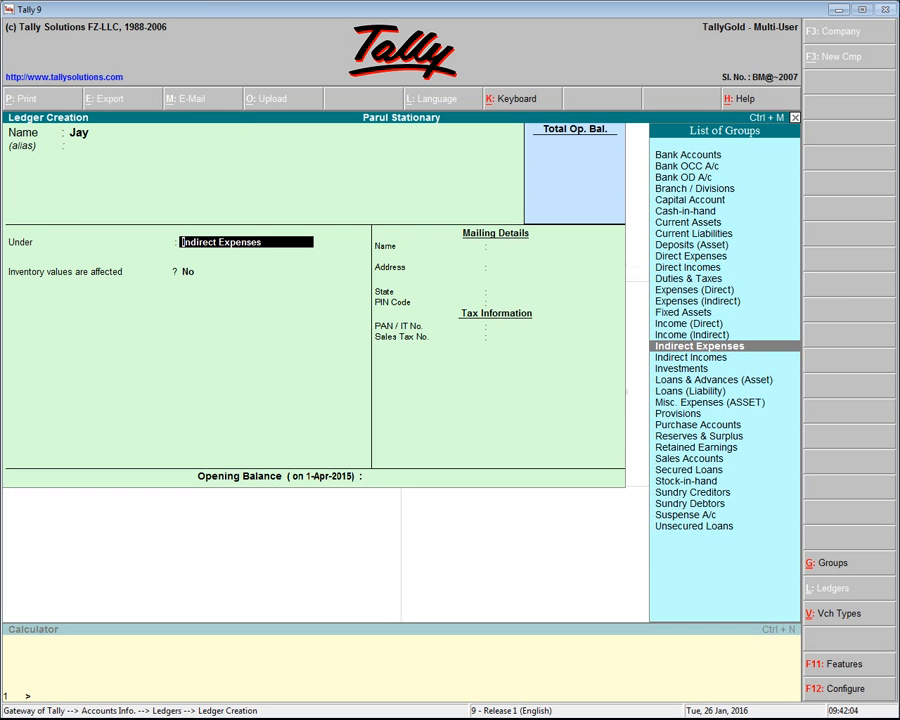
type("L")
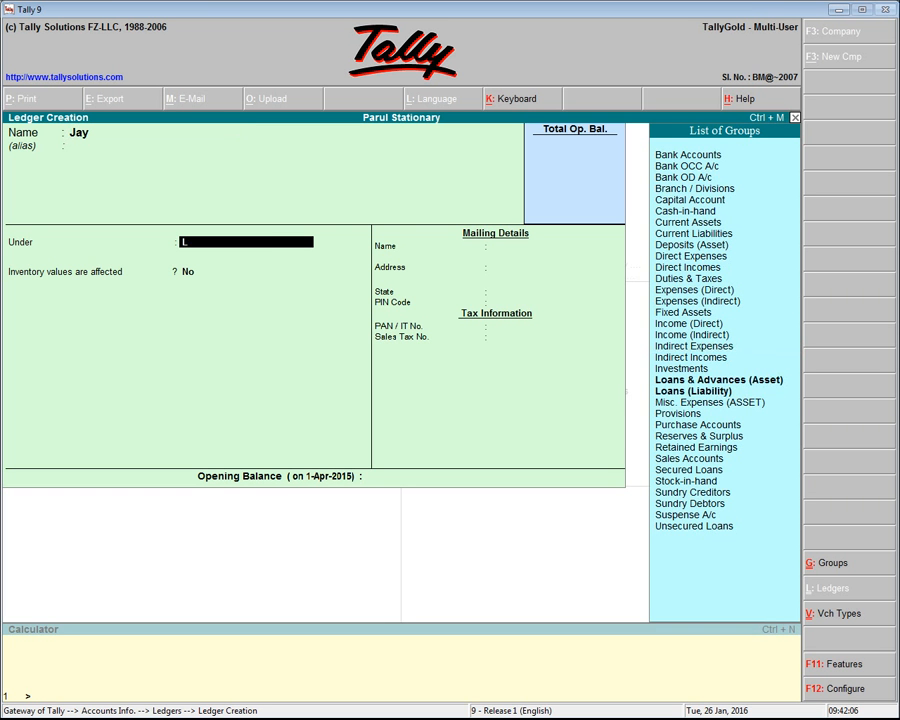
key("Down")
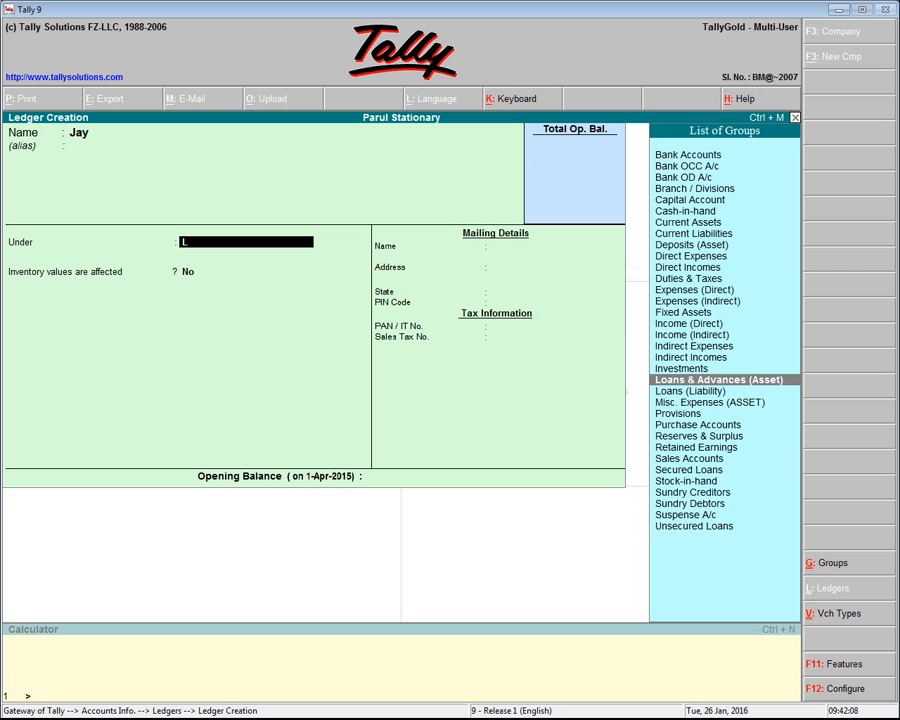
key("Down")
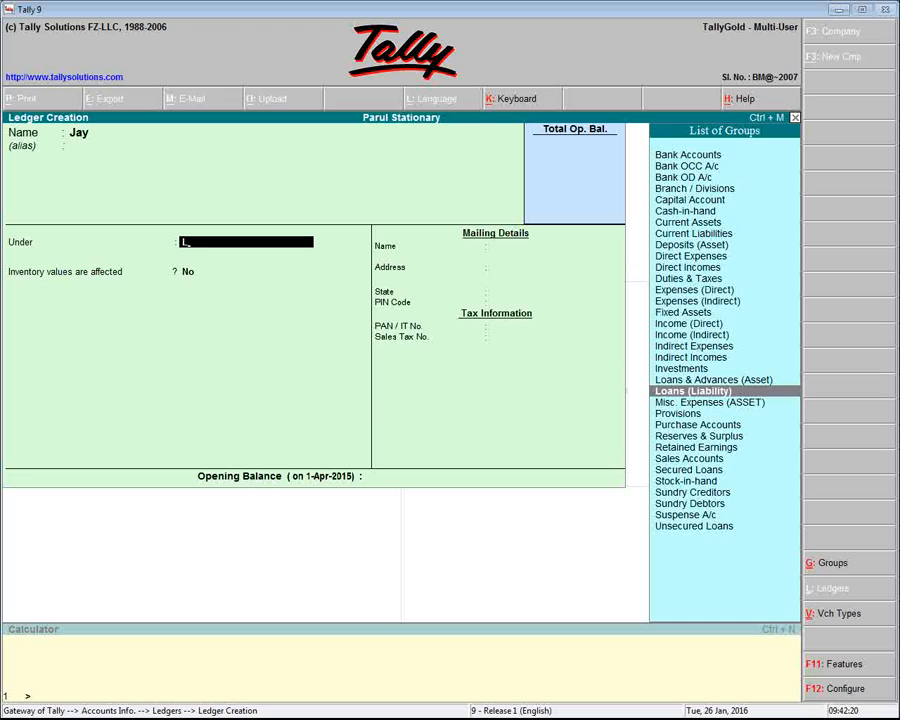
key("Return")
Save the loan ledger with blank address, tax details and opening balance, and return to the Ledgers menu
key("Return")
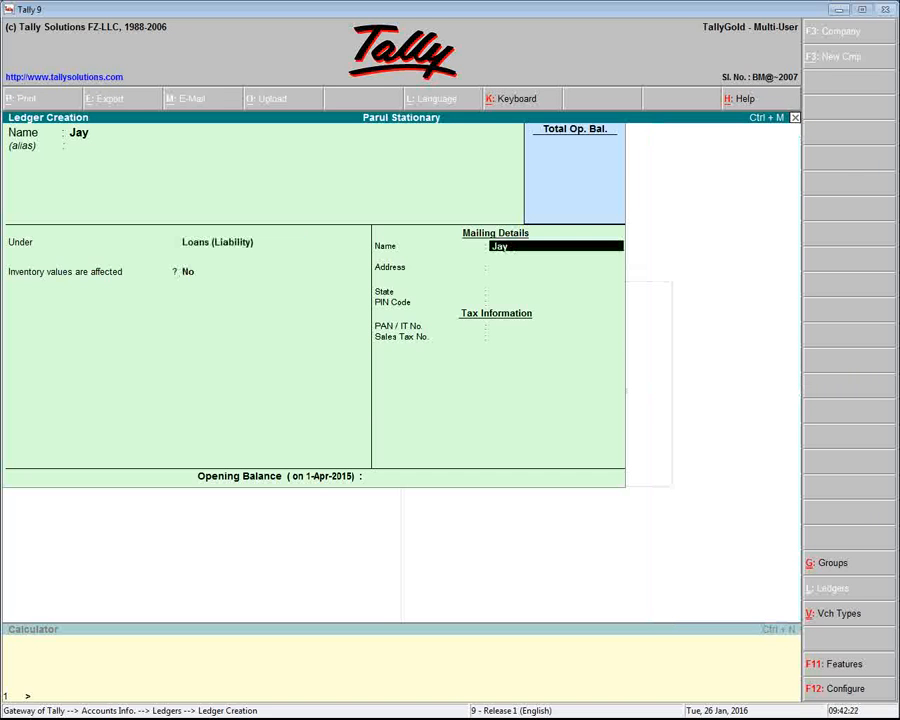
key("Return")
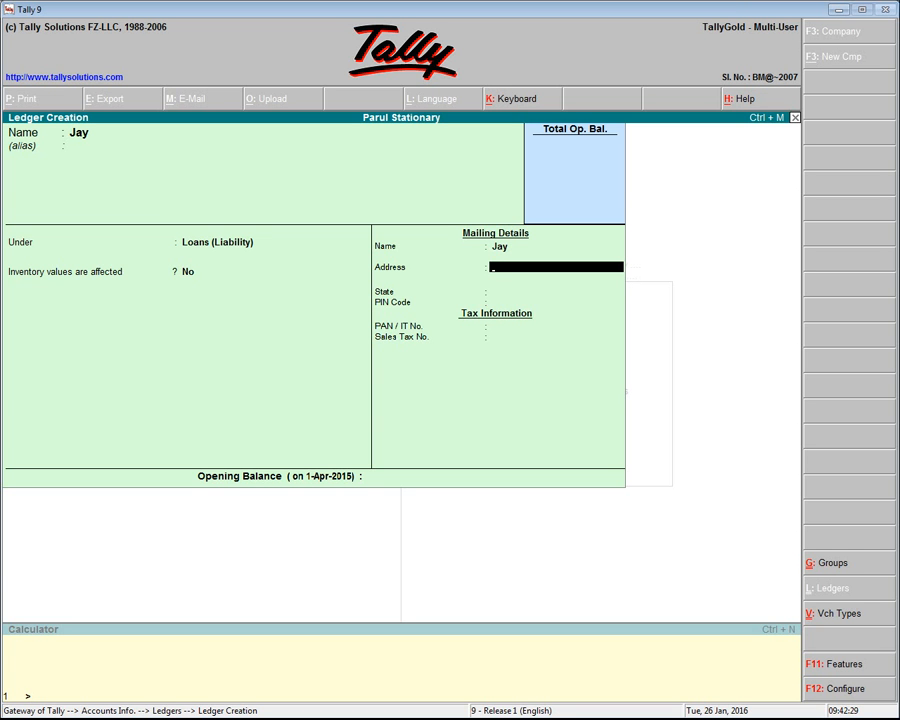
key("Return")
key("Return")
key("Return")
key("Return")
key("Return")
key("Return")
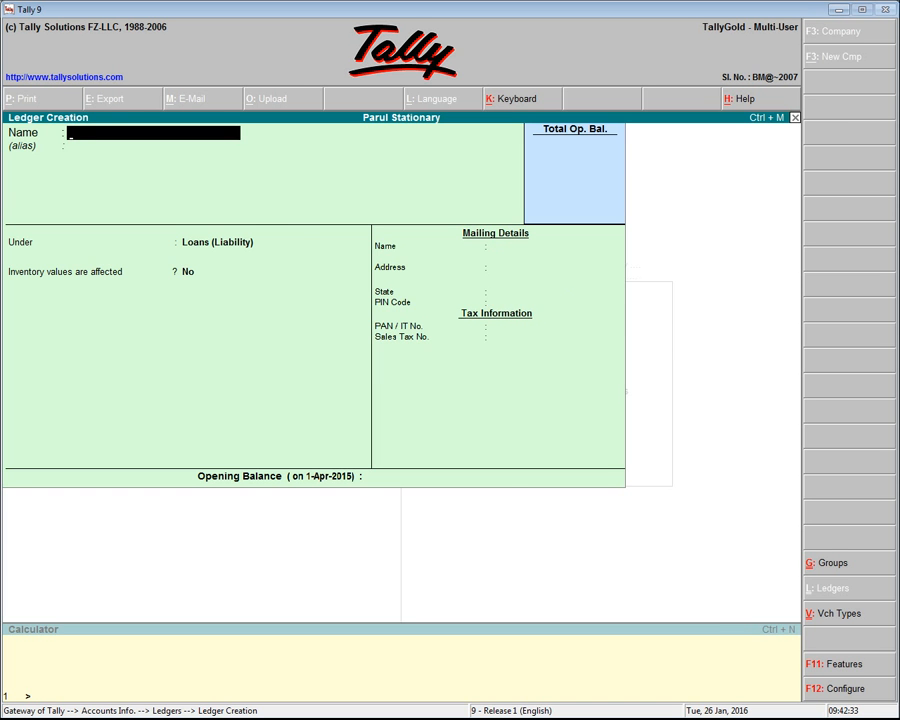
key("Escape")
key("Return")
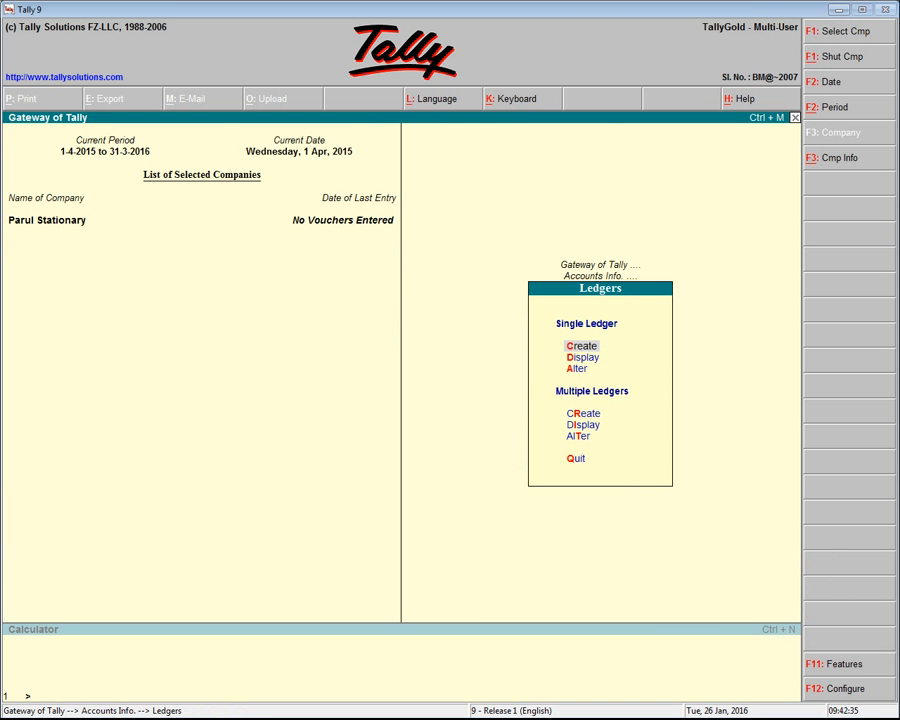
View the list of ledgers available for display and return to the Ledgers menu
key("Down")
key("Return")
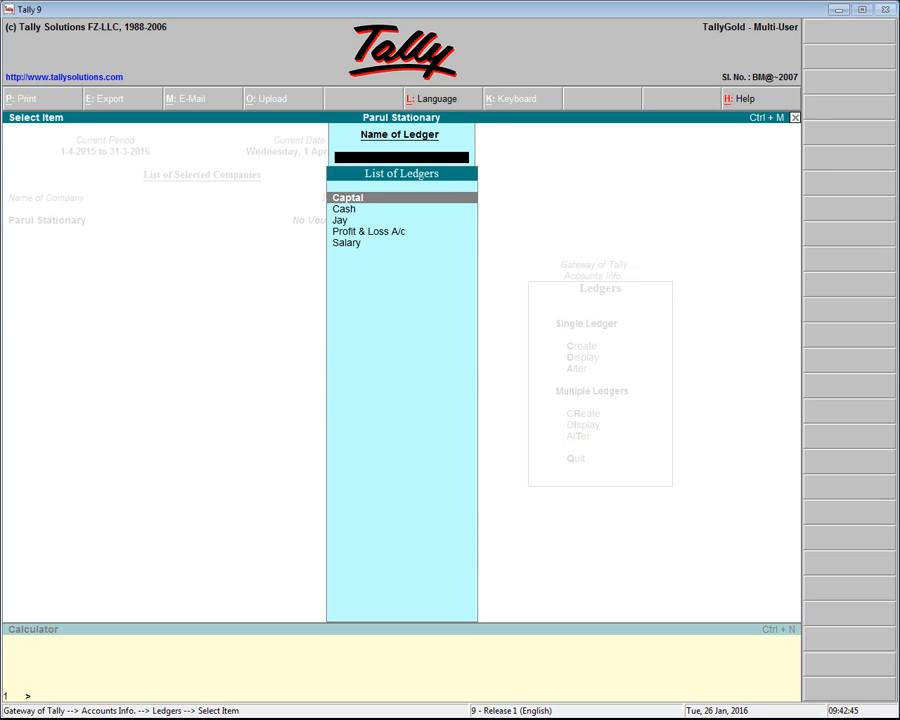
key("Escape")
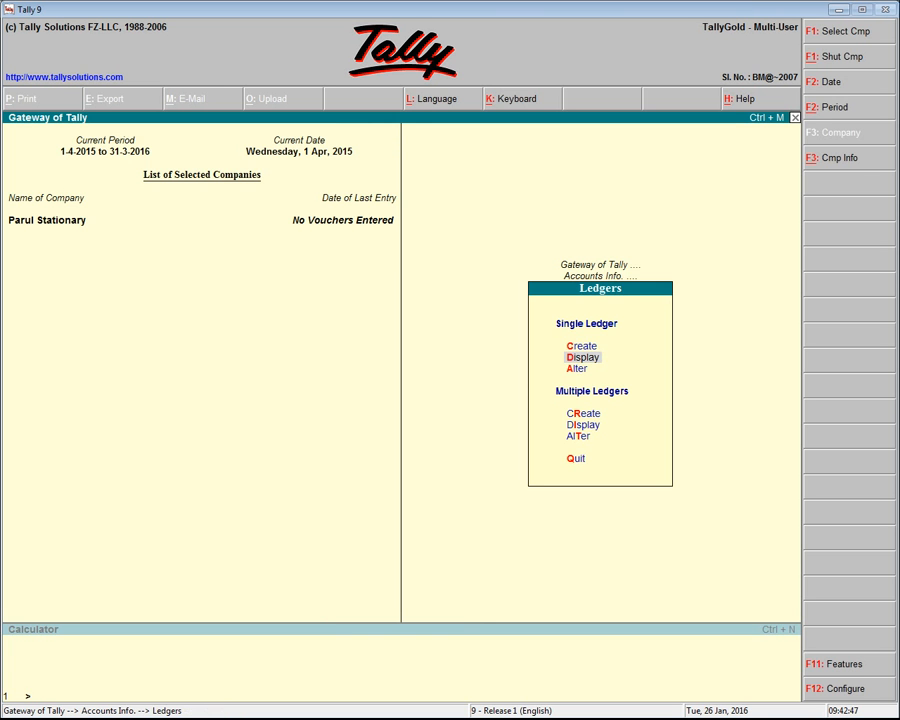
Open the Captal ledger for alteration and leave it without changes
key("Down")
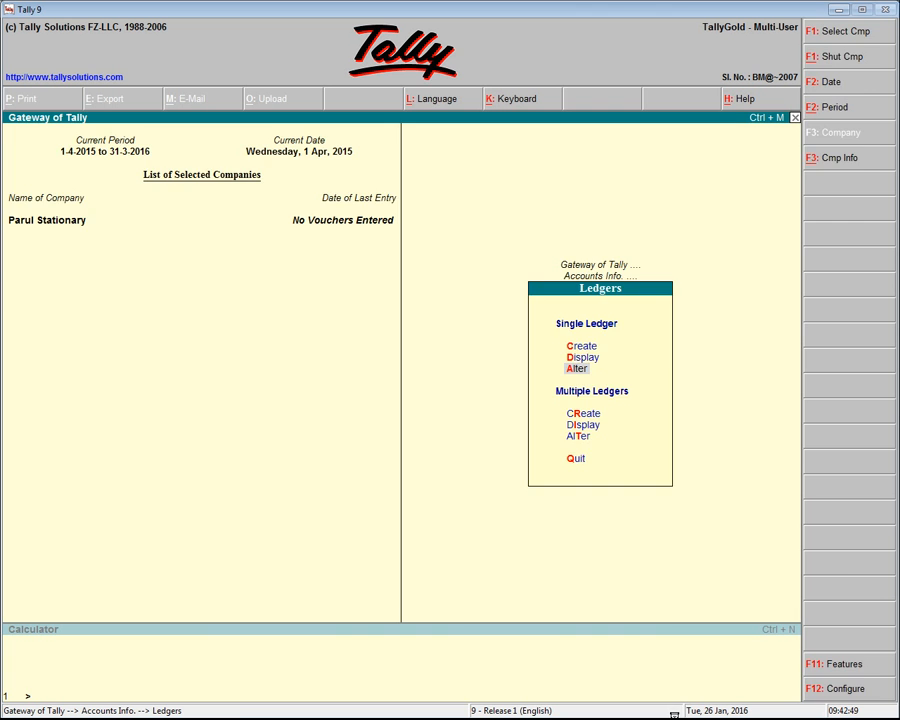
key("Return")
key("Return")
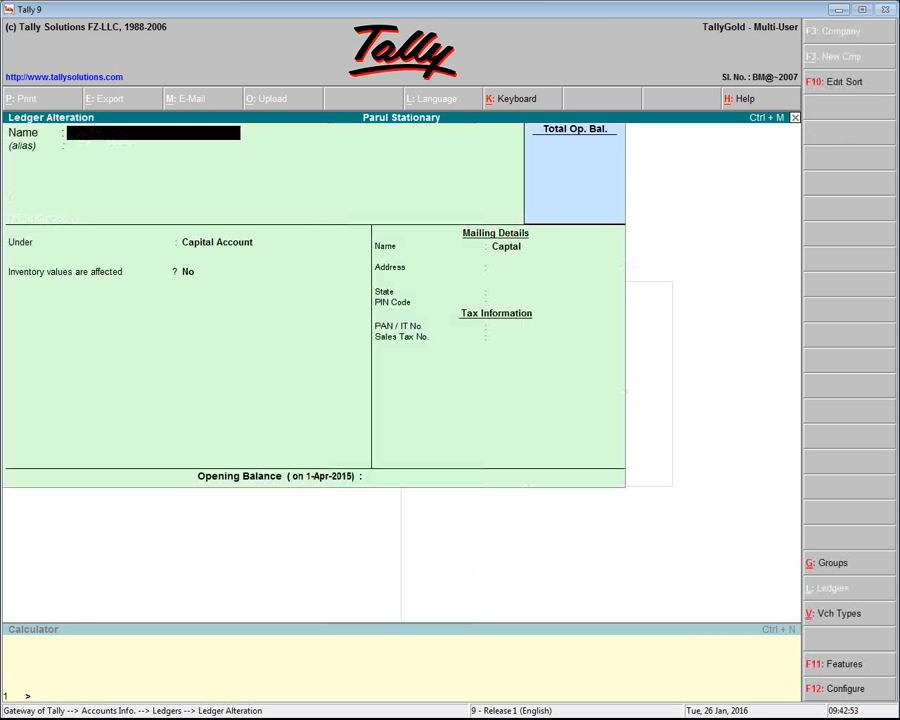
key("Escape")
key("y")
key("Escape")
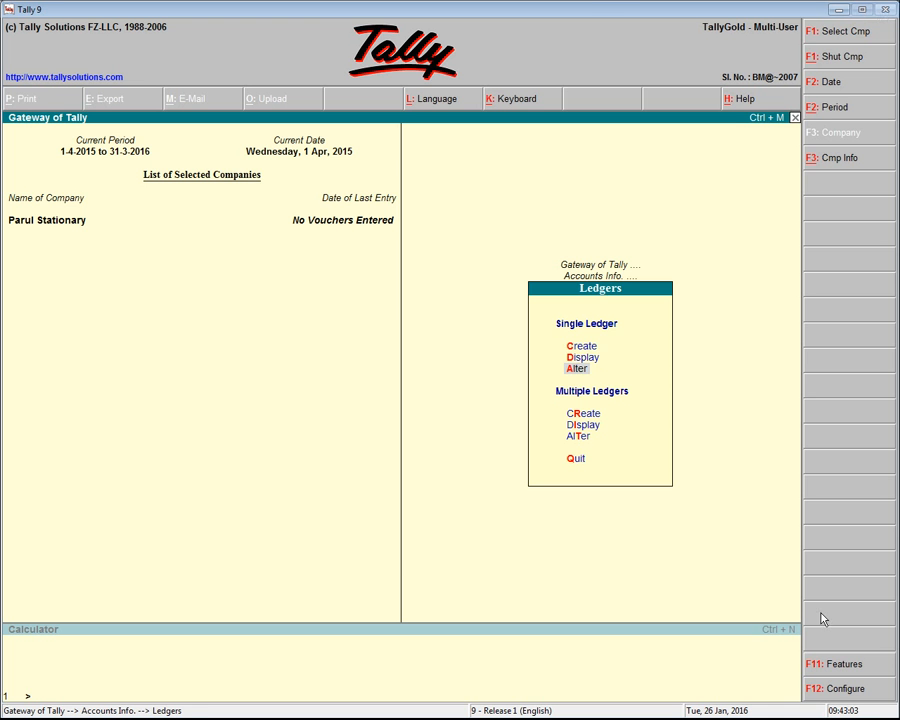
key("Escape")
key("Escape")
key("Return")
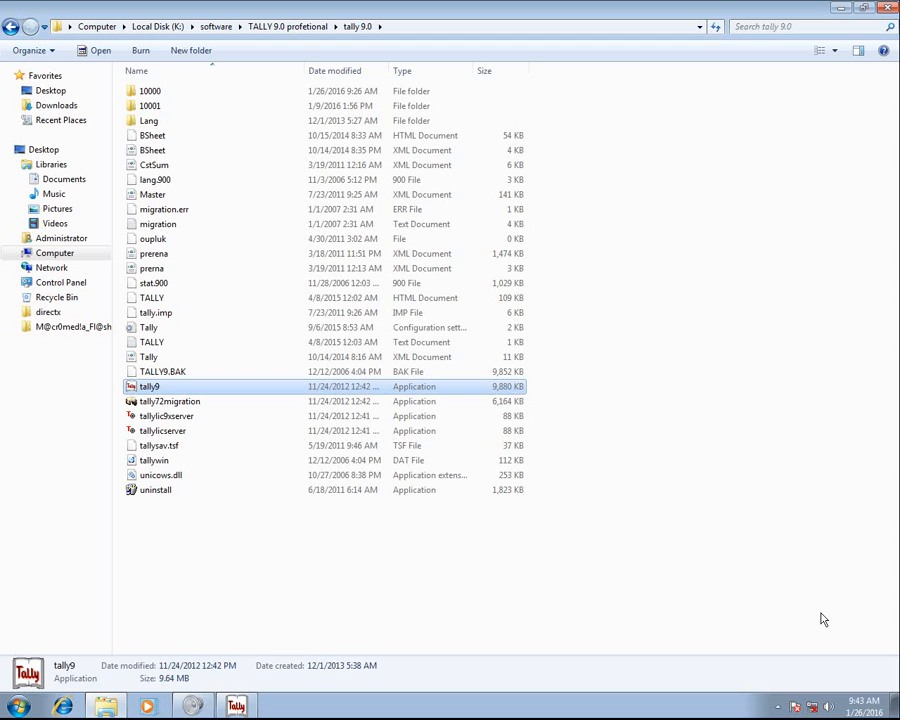
left_click(778, 706)
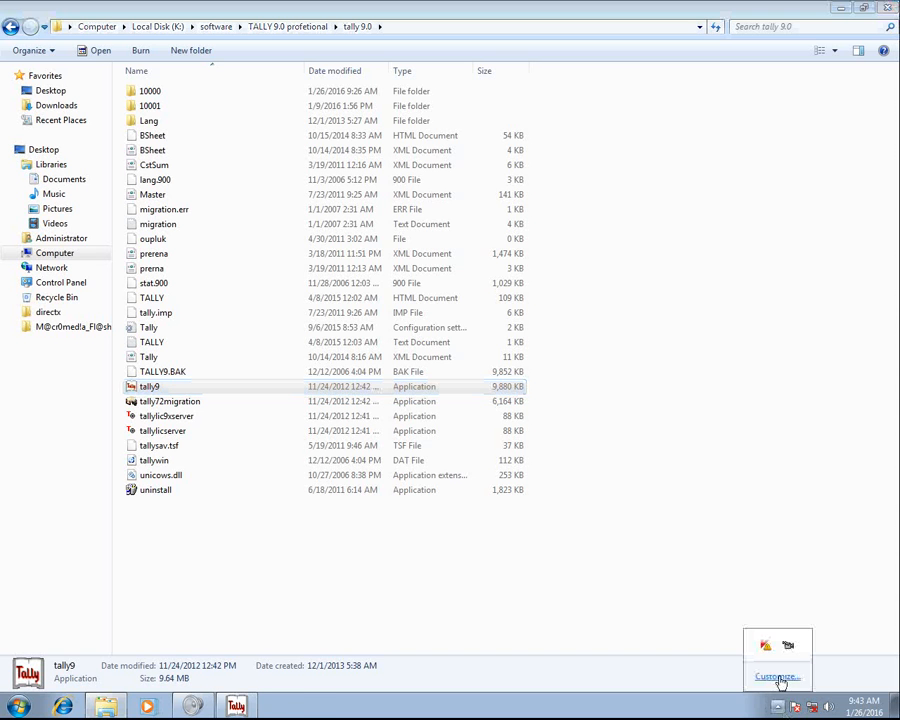
left_click(787, 644)
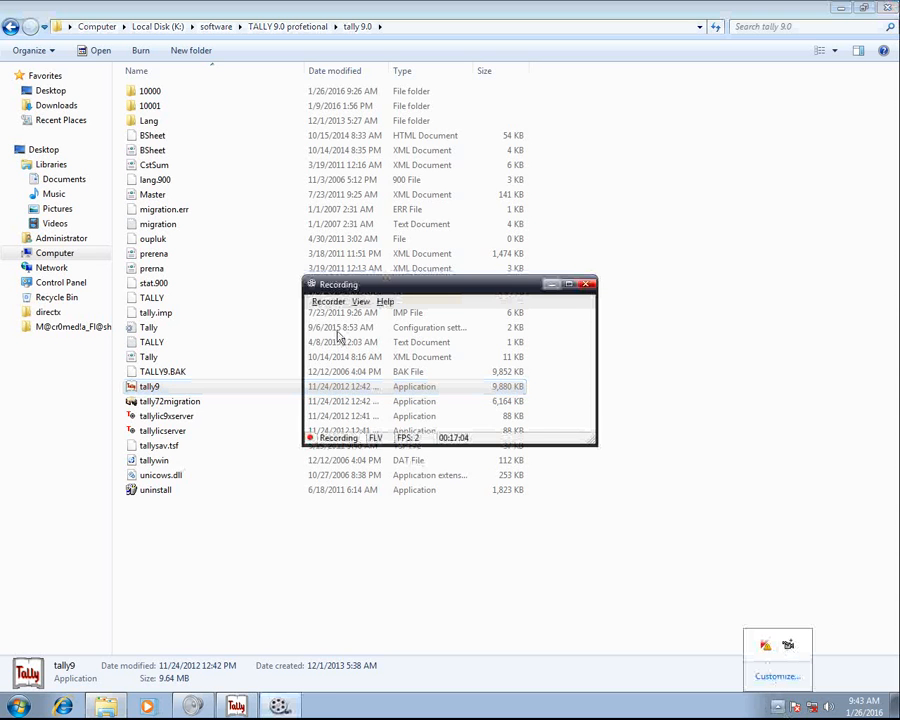